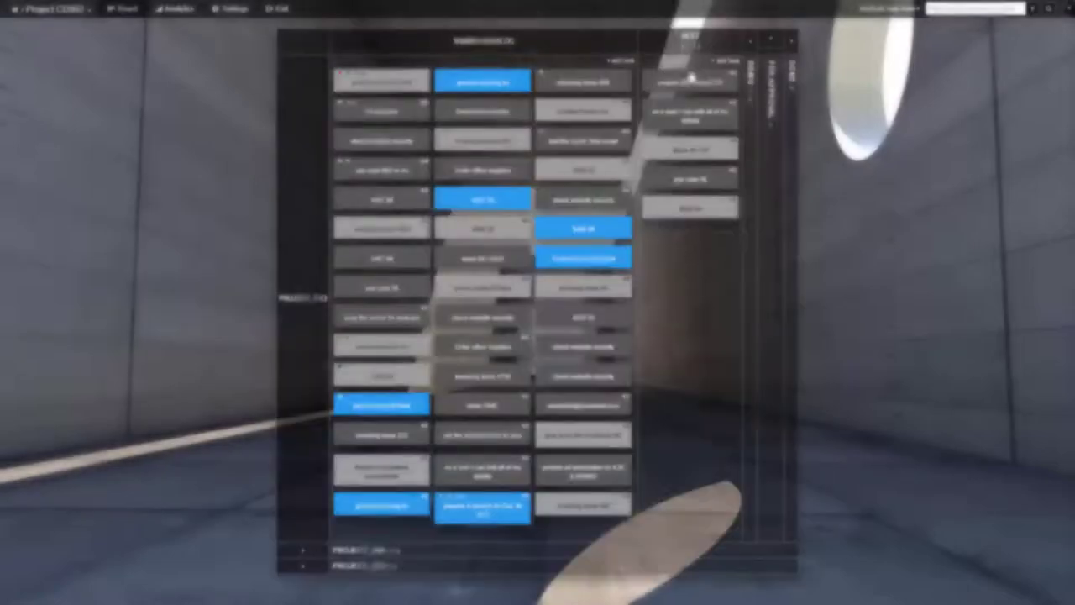
- Move the top task of the Next column into Doing in the PROJECT_F43 swimlane
right_click(749, 87)
key(Escape)
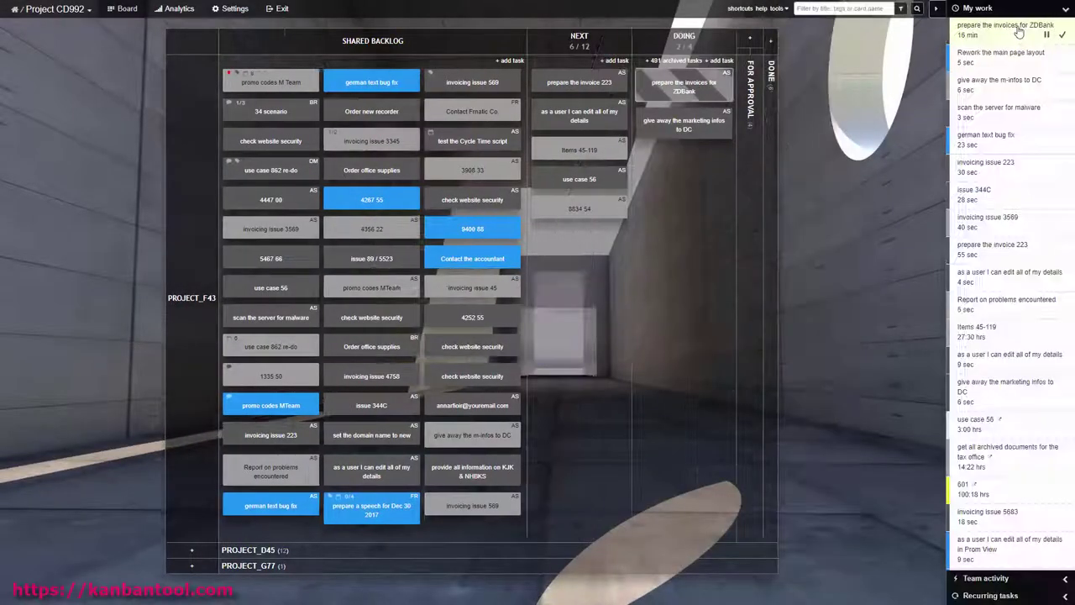
click(720, 61)
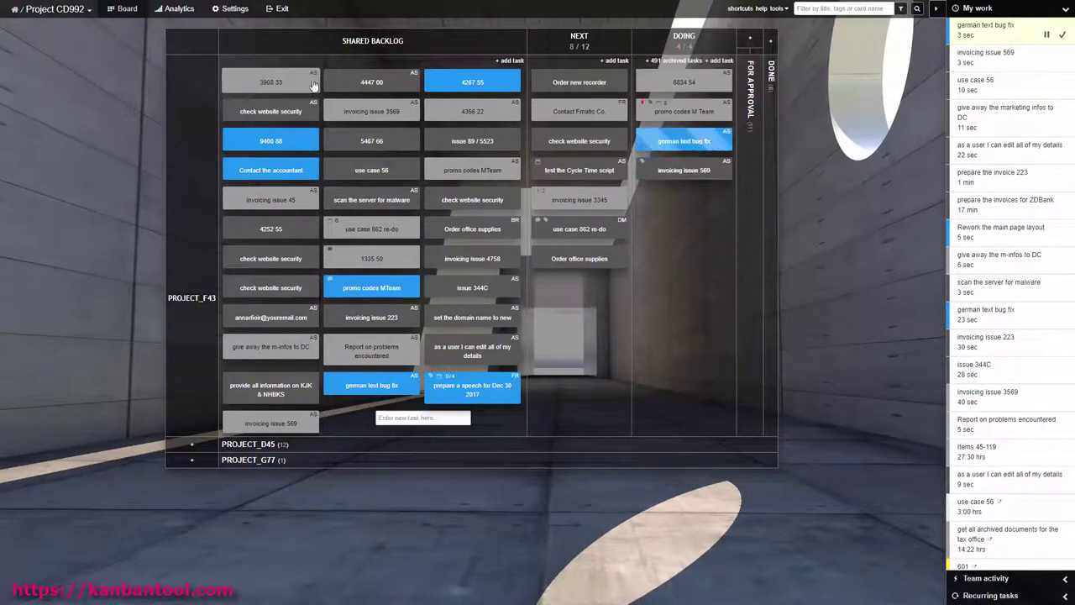
drag(590, 84, 691, 145)
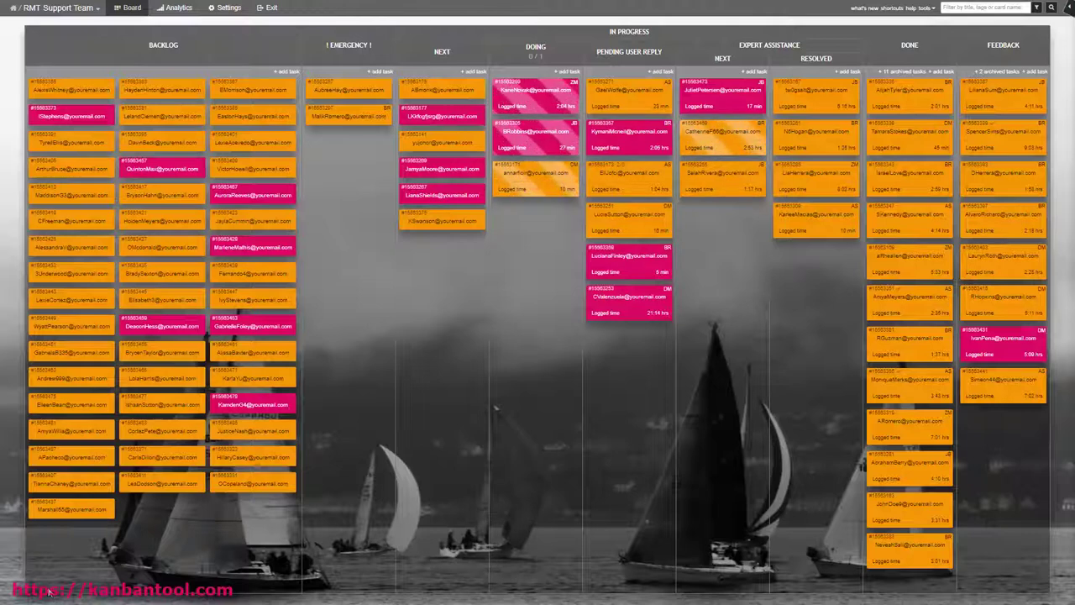
- Collapse the Emergency, In Progress, Done and Feedback columns so only Backlog stays expanded
click(360, 55)
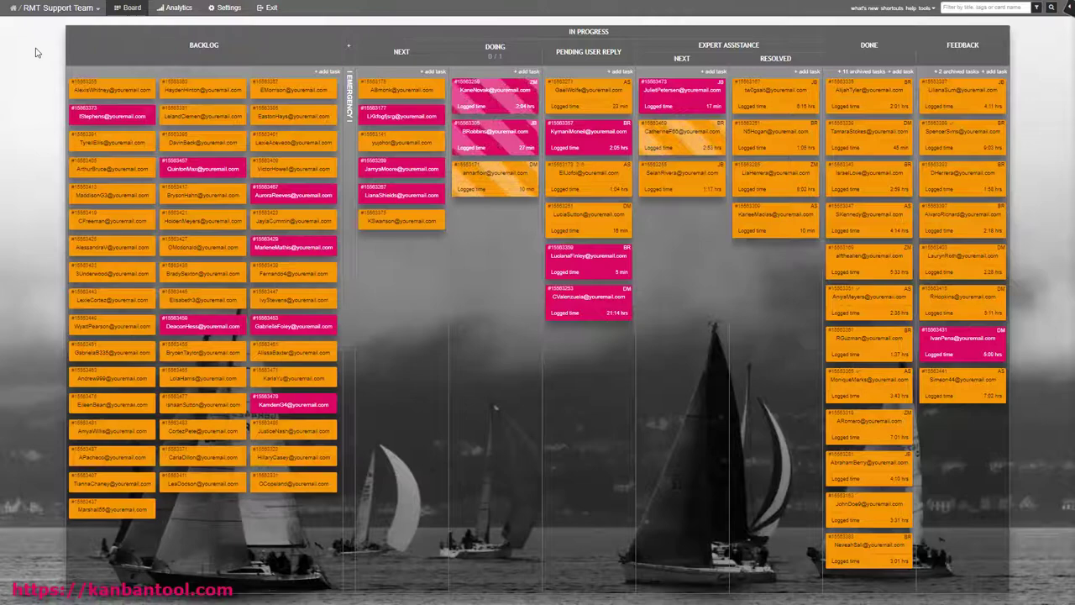
click(586, 34)
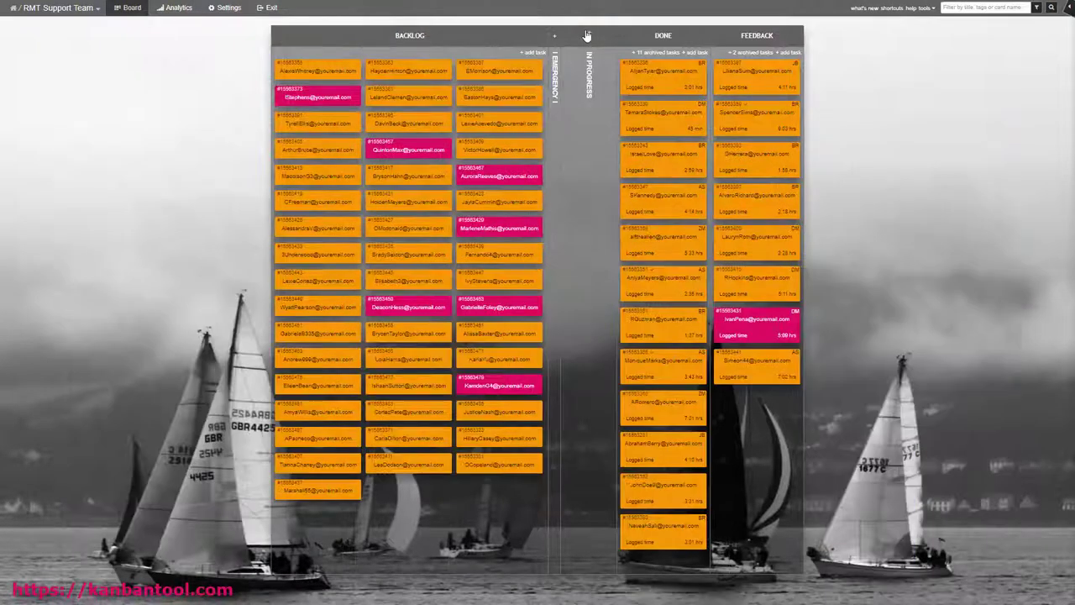
click(675, 37)
click(681, 38)
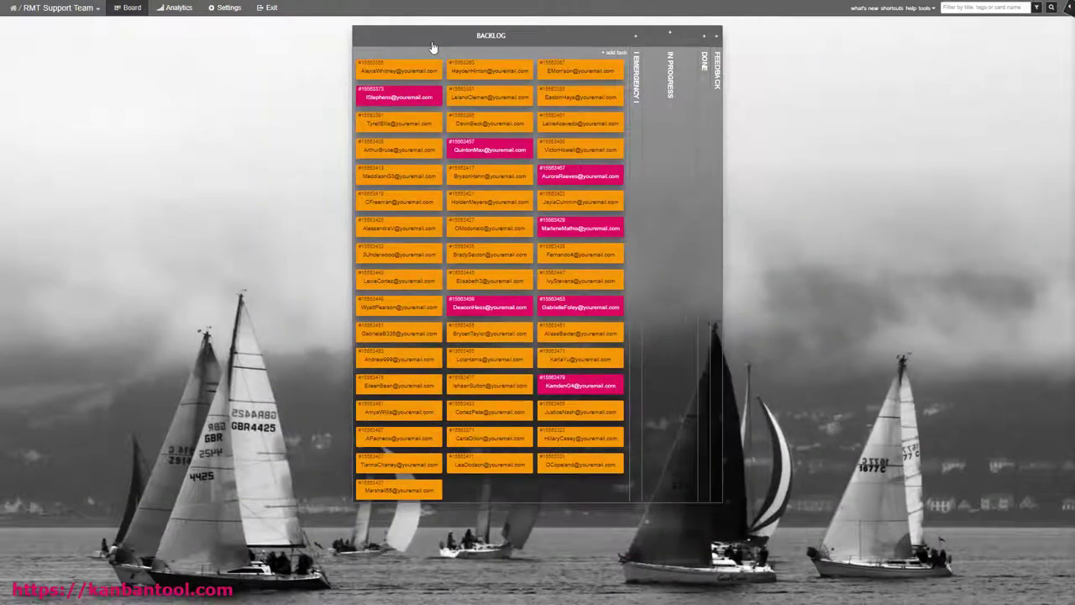
- Look up the card types available for the urgent card near the top of Backlog
right_click(395, 97)
mouse_move(479, 239)
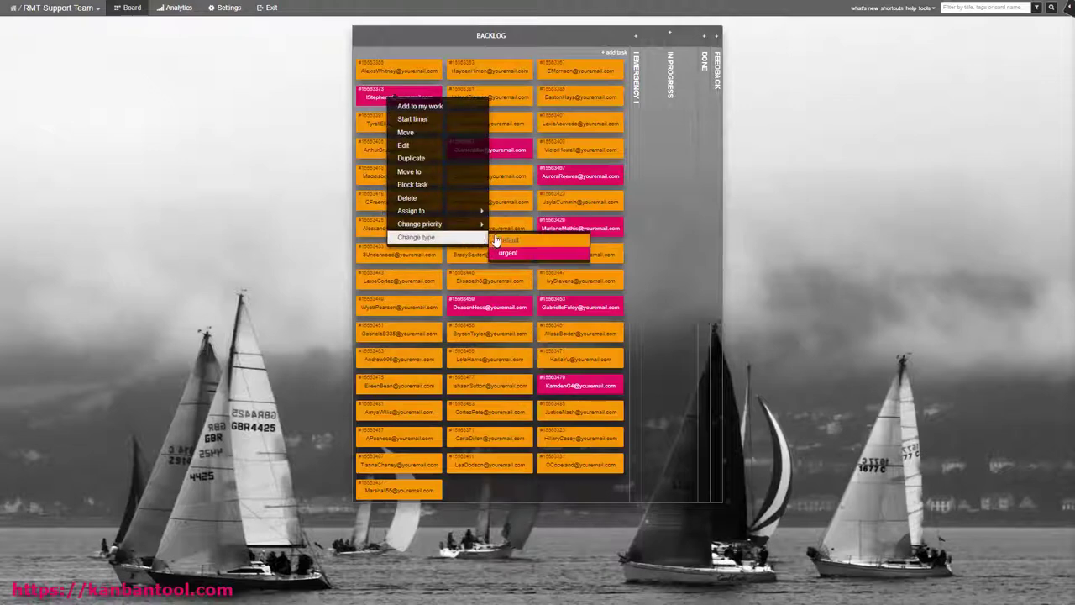
- Expand the In Progress column and move the top card of Next into Doing
click(671, 35)
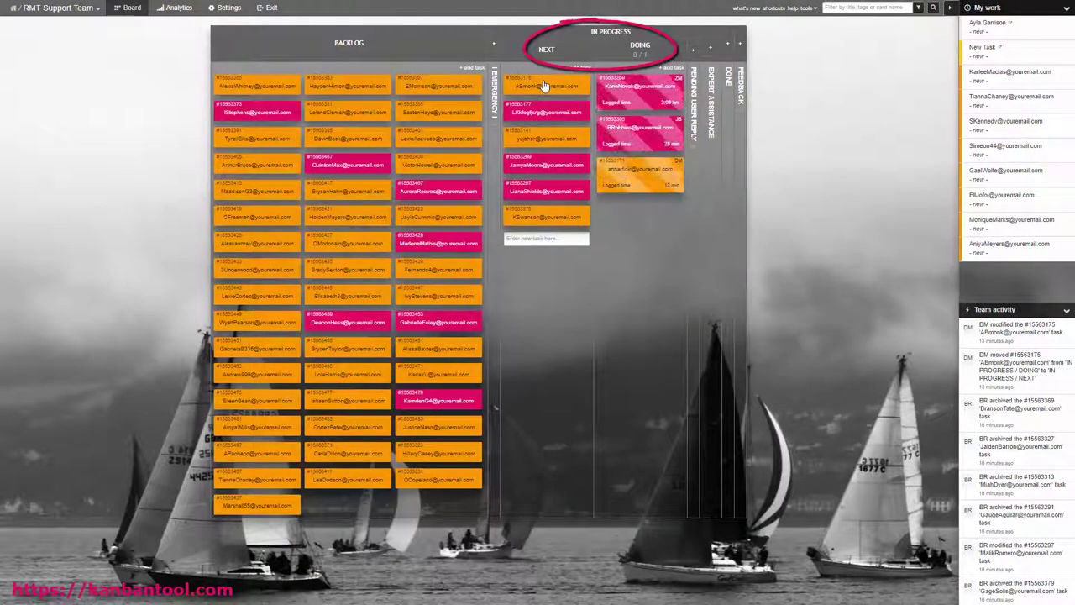
drag(543, 86, 640, 210)
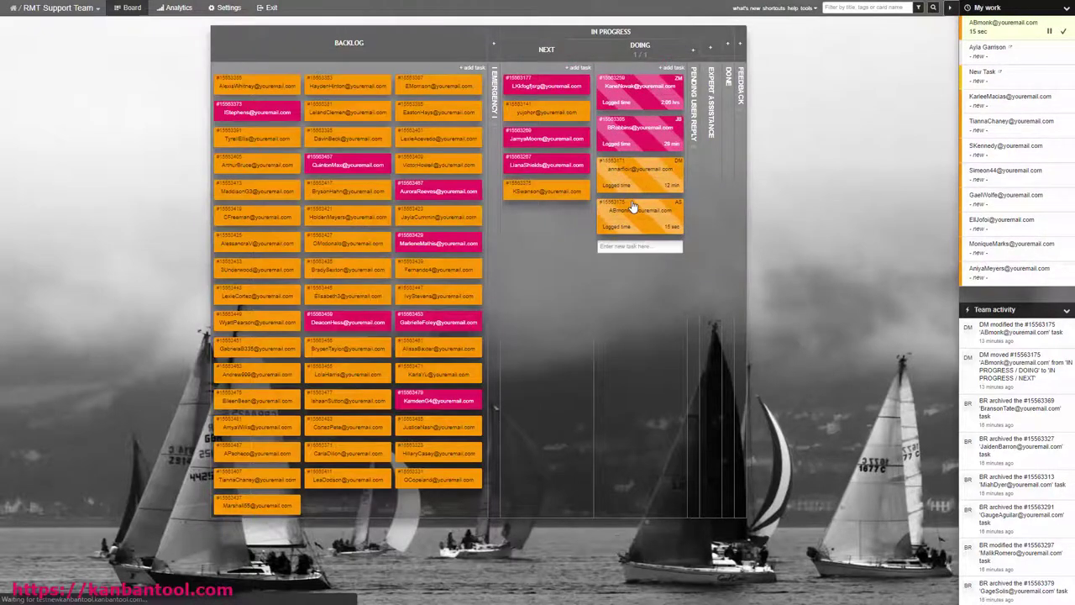
click(638, 210)
click(789, 174)
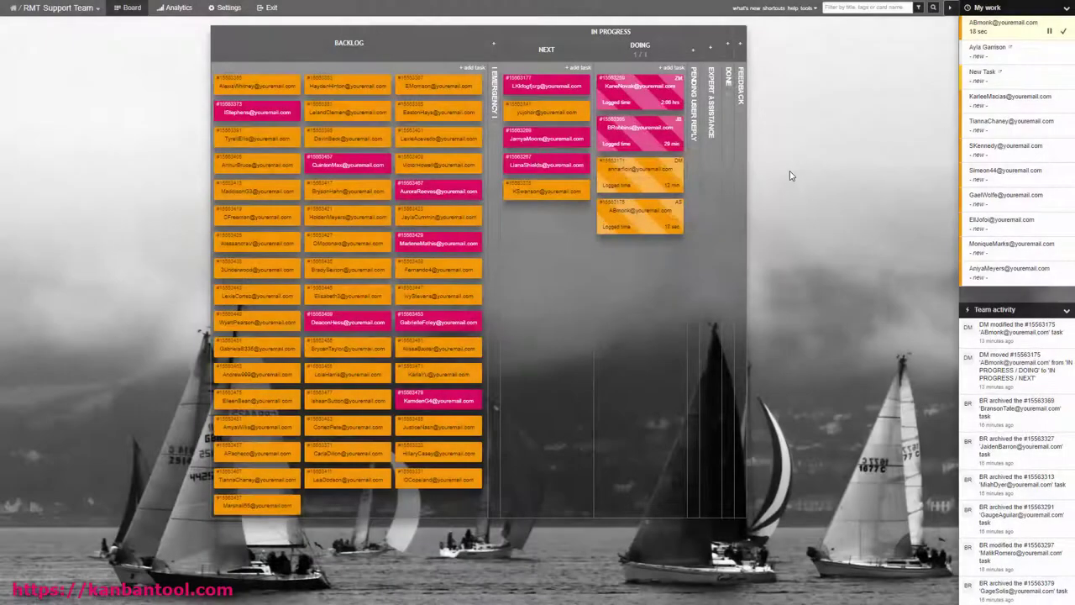
- Move the finished card from Doing to Done and on into Feedback, expanding both columns and collapsing Feedback again
click(732, 118)
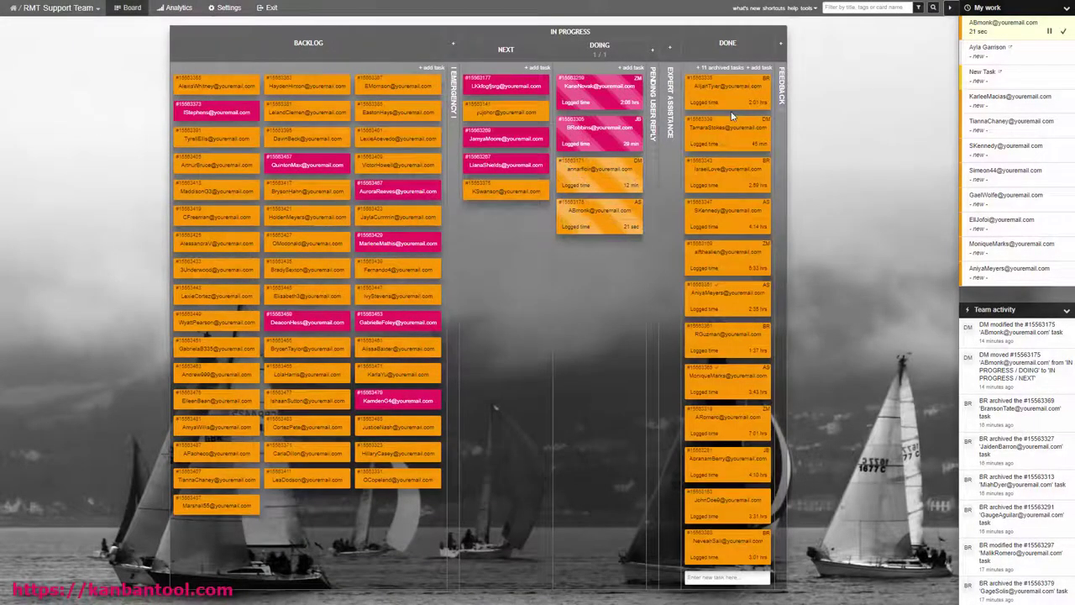
drag(632, 218, 748, 591)
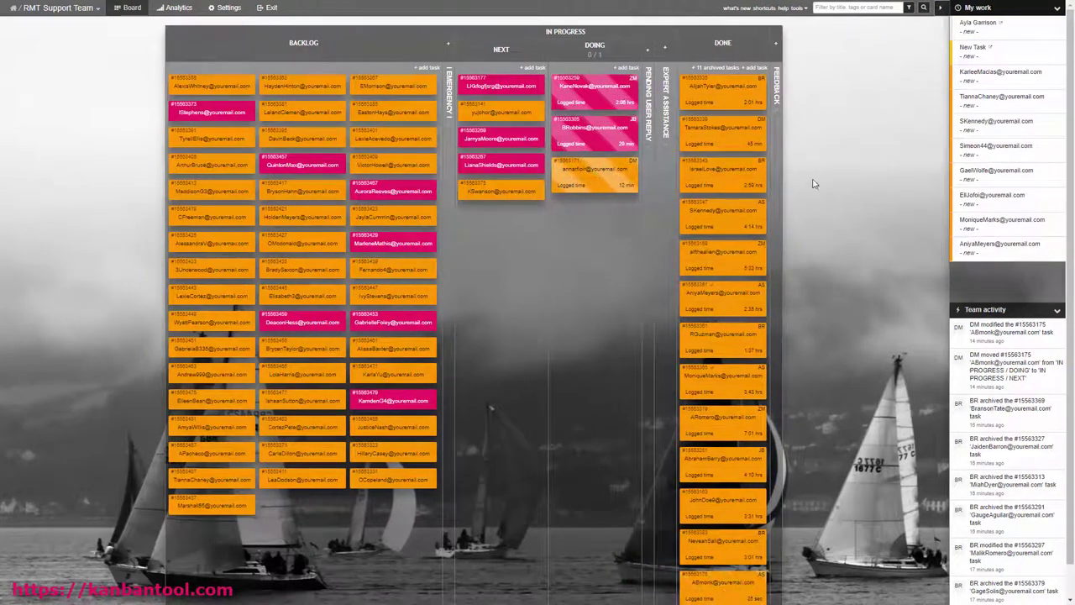
click(777, 117)
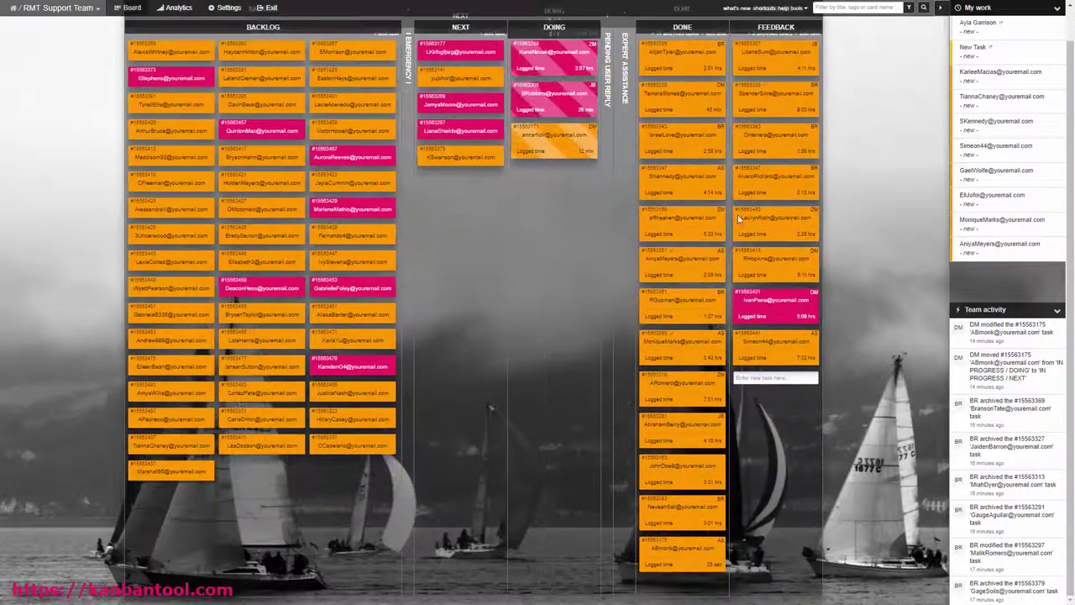
drag(694, 554, 813, 438)
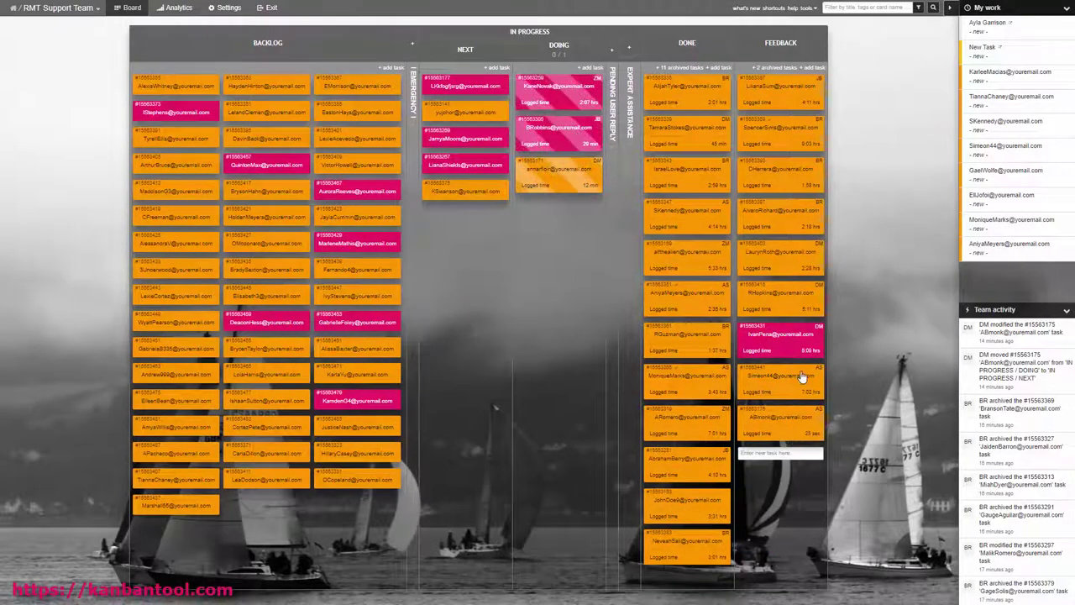
click(792, 49)
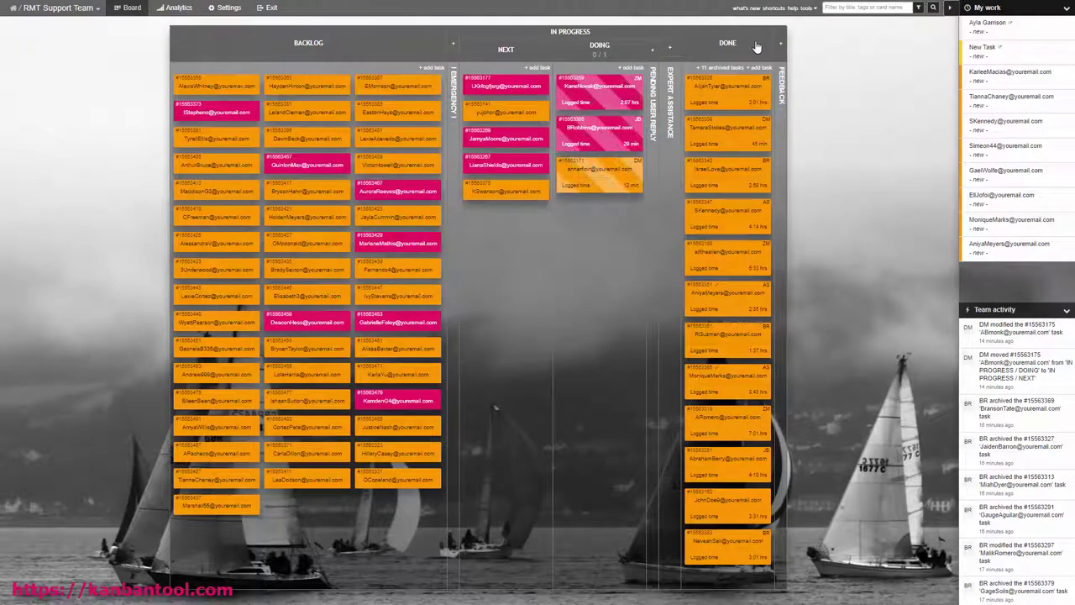
- Expand Pending User Reply and move the top urgent card from Next through Doing into it
click(654, 191)
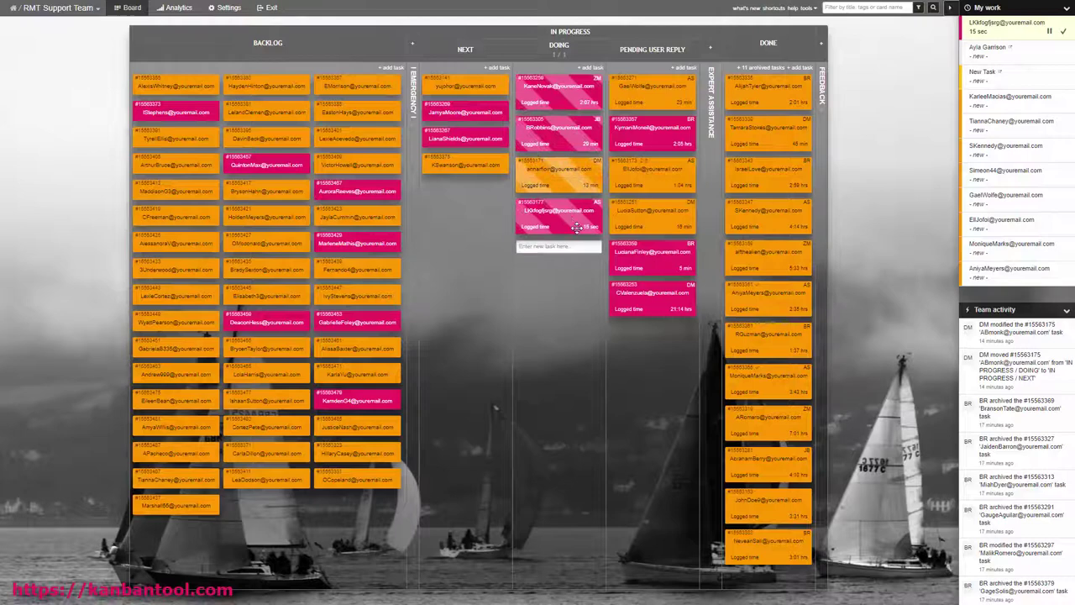
drag(577, 228, 653, 388)
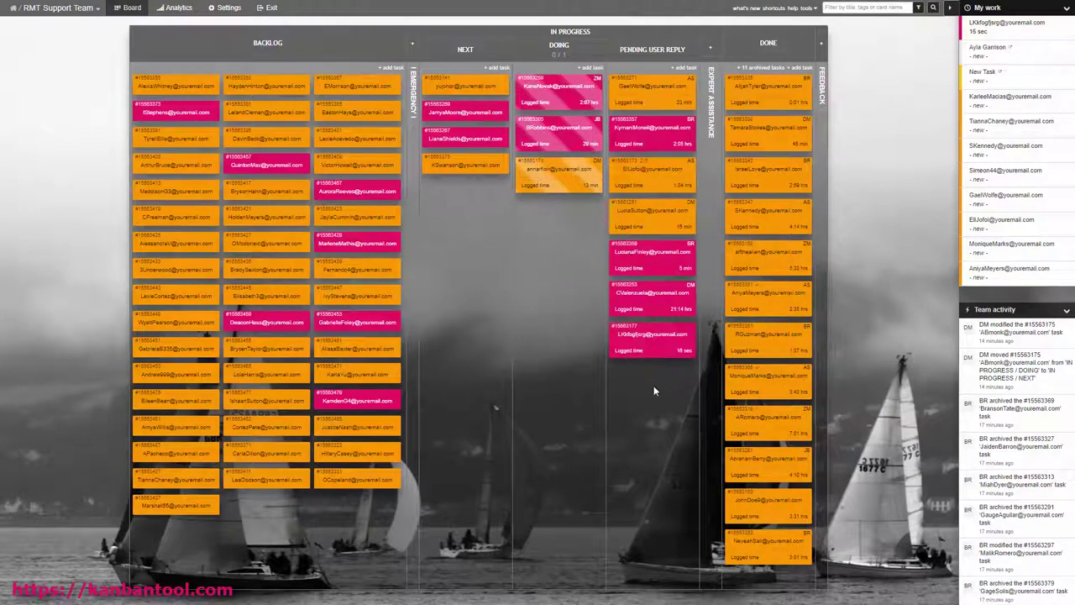
mouse_move(653, 341)
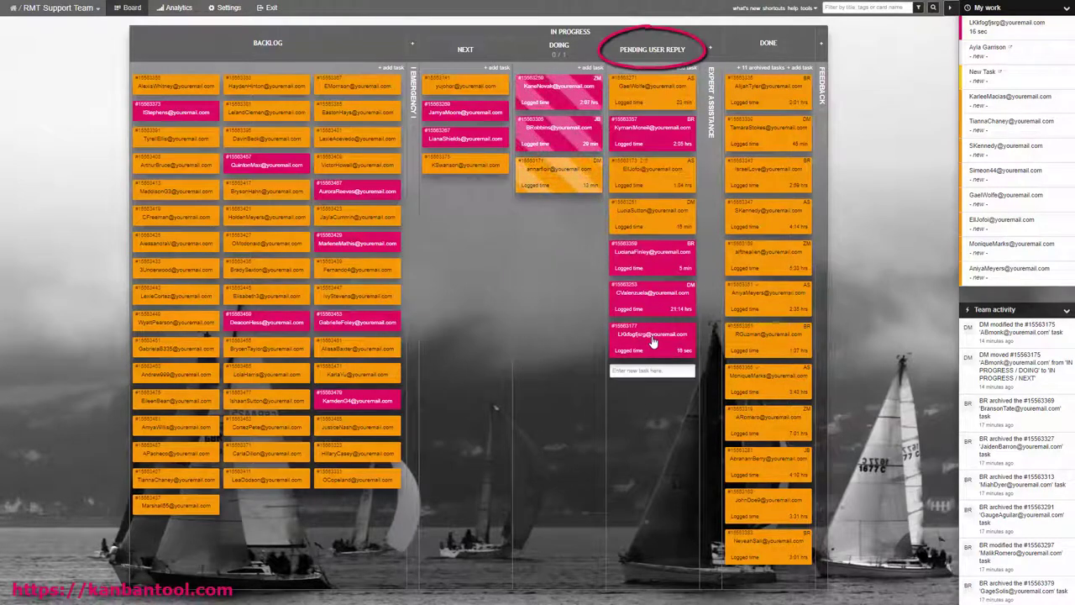
- Return the urgent card to Doing and move it on into the Next column of the expanded Expert Assistance
drag(636, 317, 591, 299)
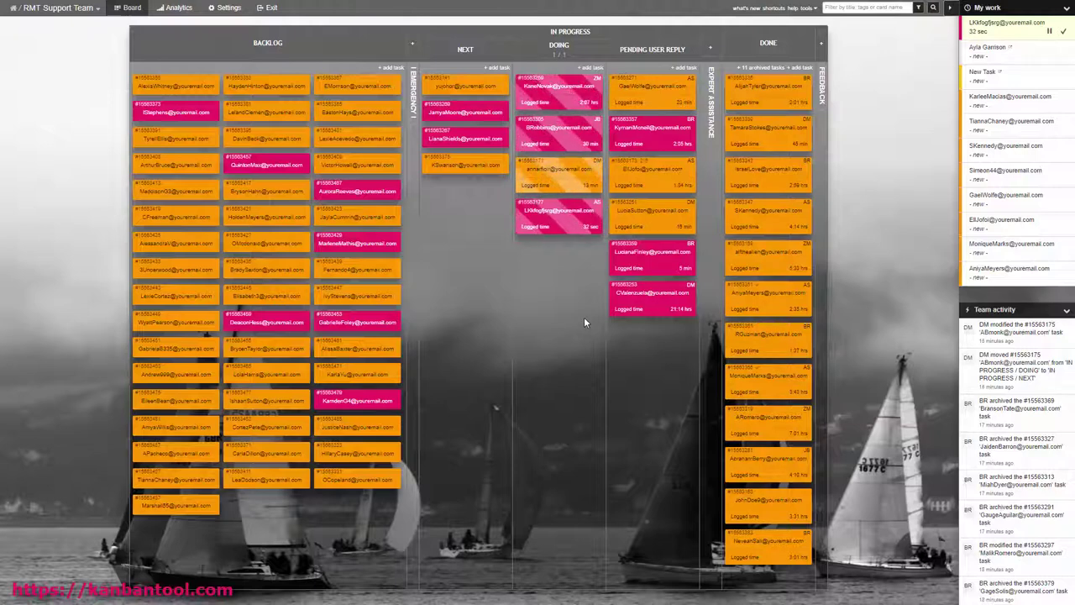
click(713, 182)
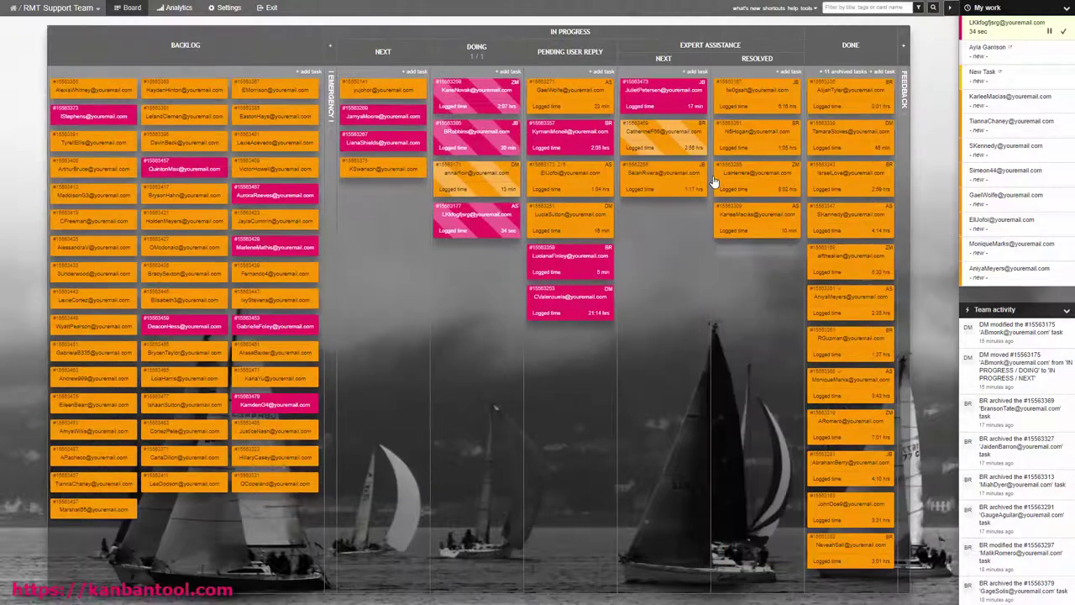
drag(501, 221, 683, 221)
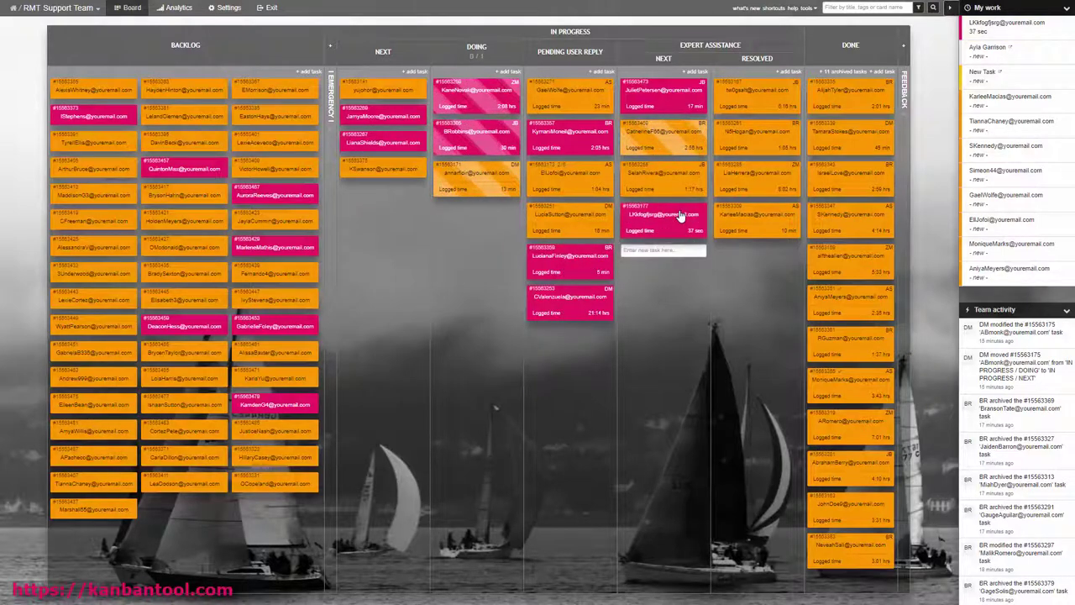
- Assign the urgent card just placed in Expert Assistance's Next column to the team member with initials ZM
right_click(681, 217)
mouse_move(746, 318)
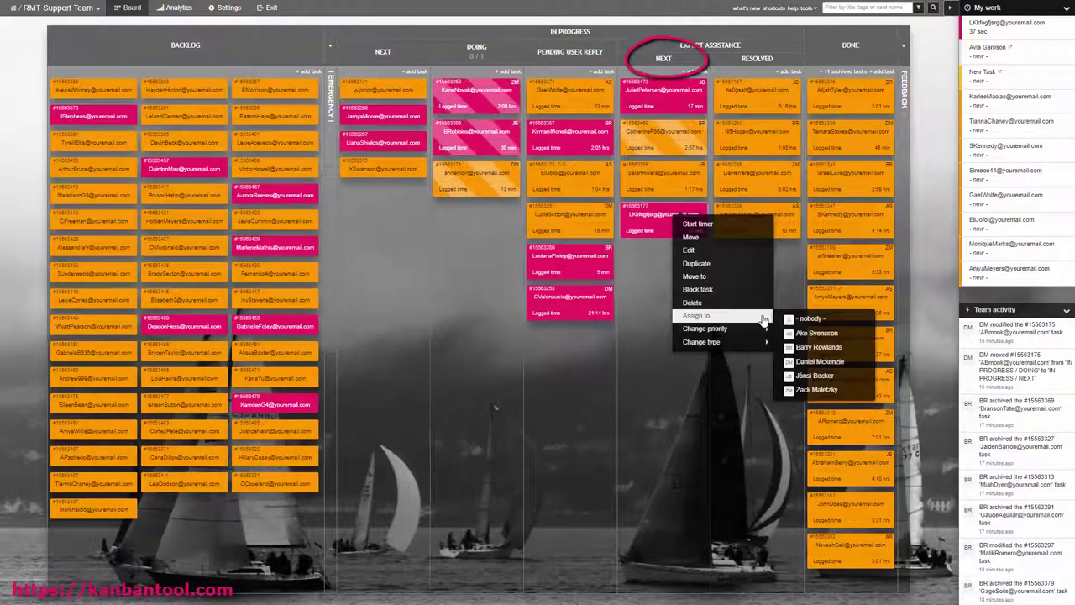
click(802, 389)
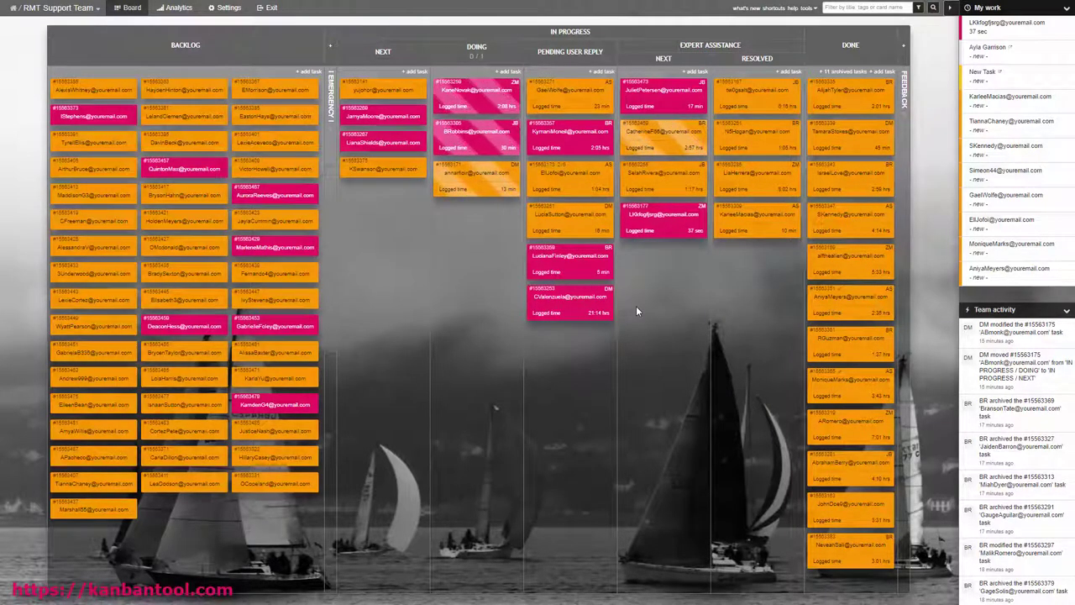
- Move the top card of In Progress's Next column into Doing and collapse the Done column
double_click(380, 183)
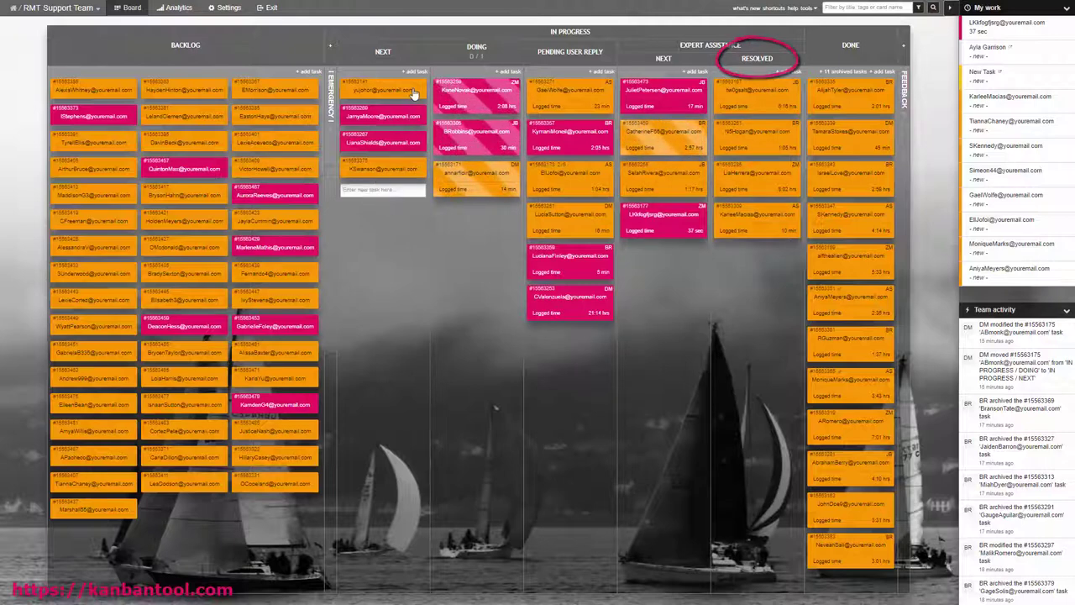
drag(413, 94, 500, 220)
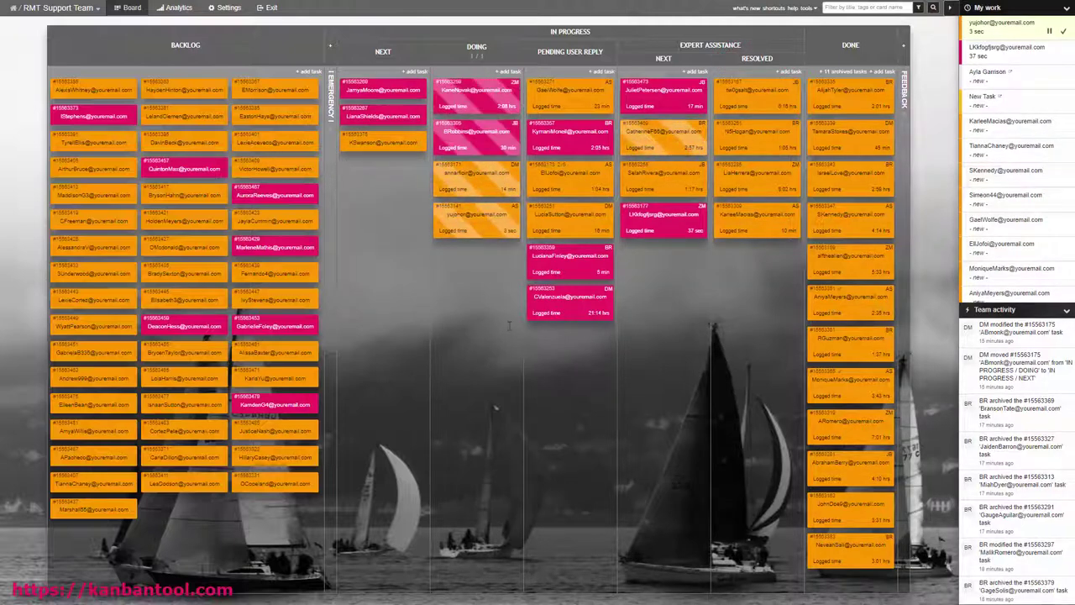
click(838, 43)
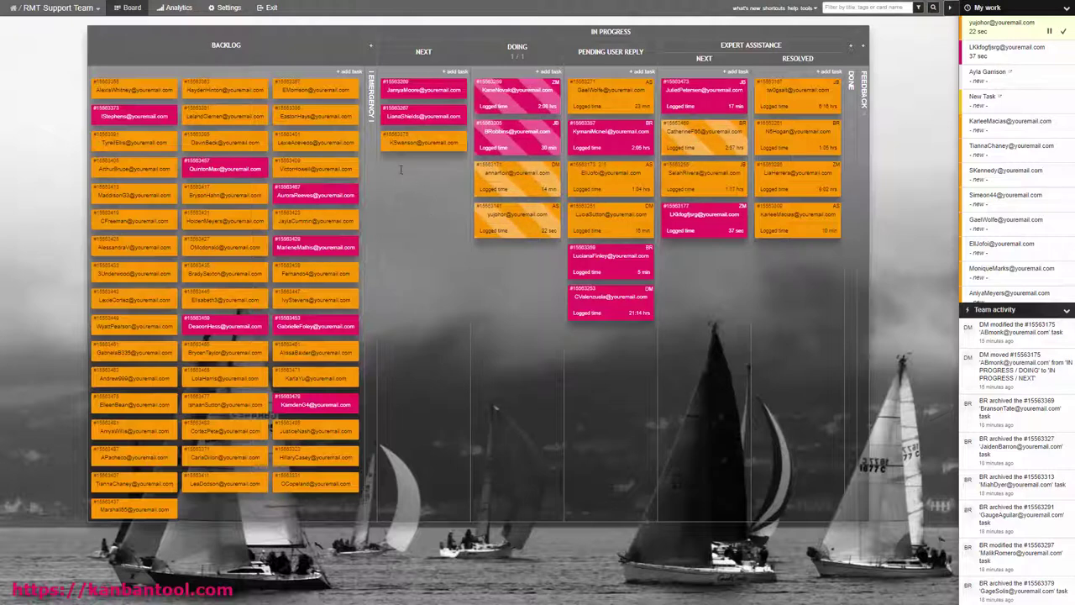
- With Emergency expanded, park the current Doing card in Pending User Reply and move the top Emergency card into Doing
click(372, 157)
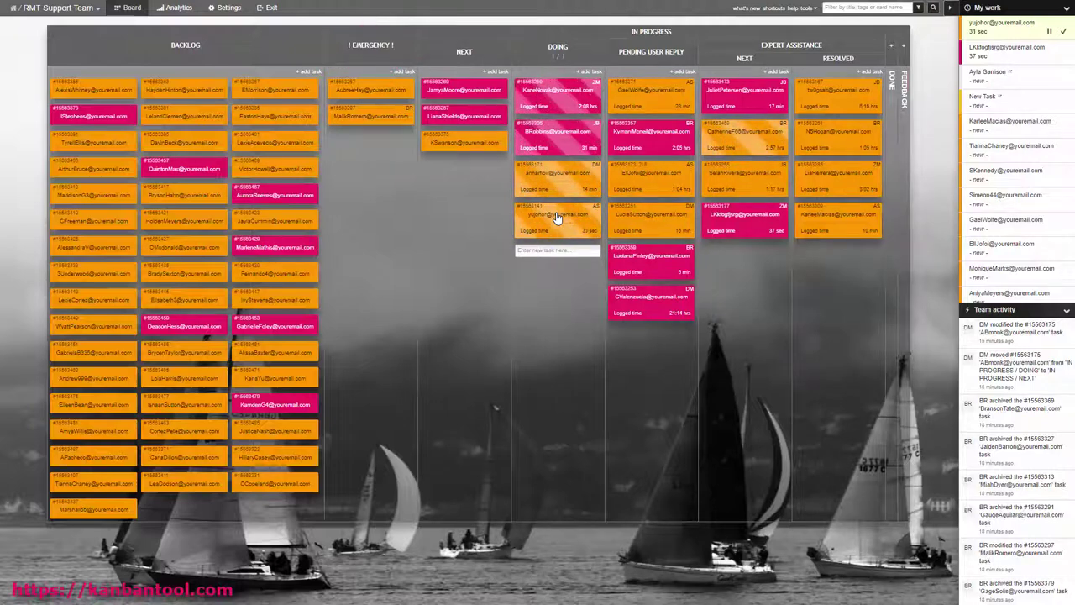
drag(557, 216, 651, 345)
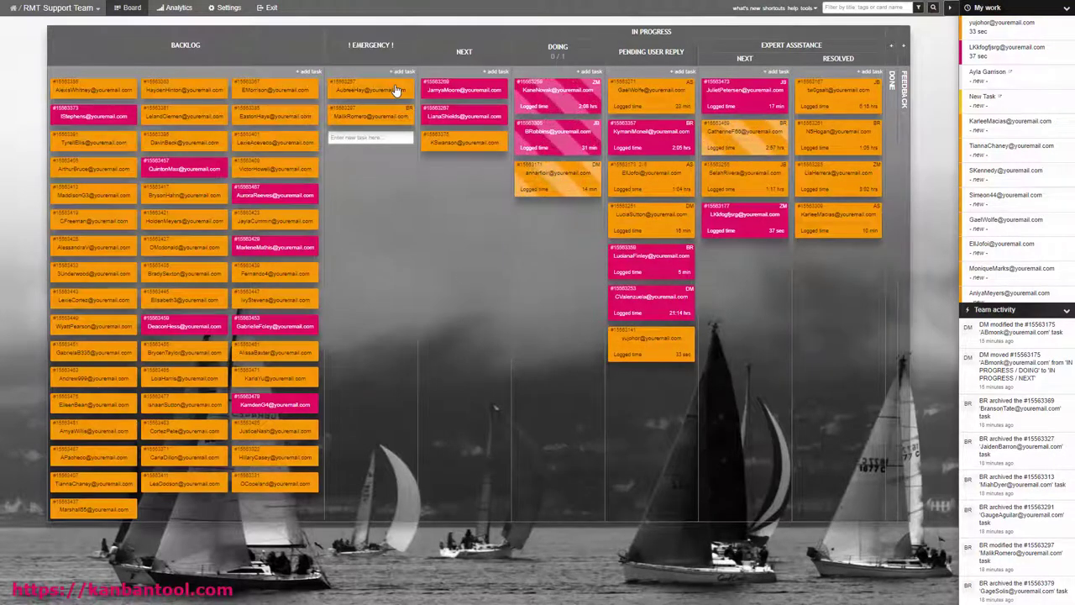
drag(394, 90, 567, 310)
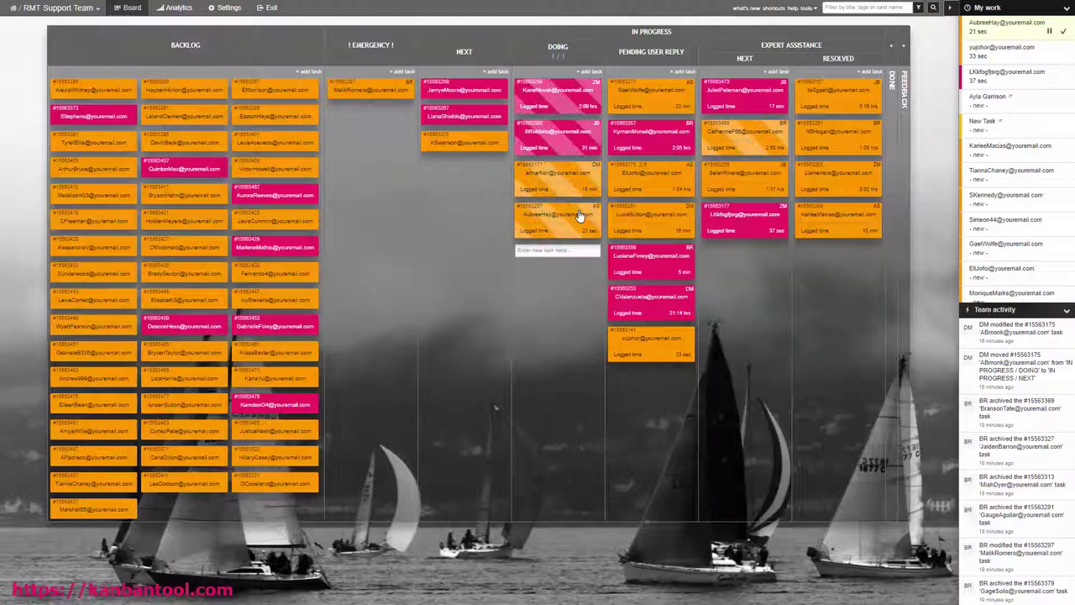
- Return the emergency card from Doing to the Emergency column and reassign it to the team member with initials JB
drag(579, 216, 393, 136)
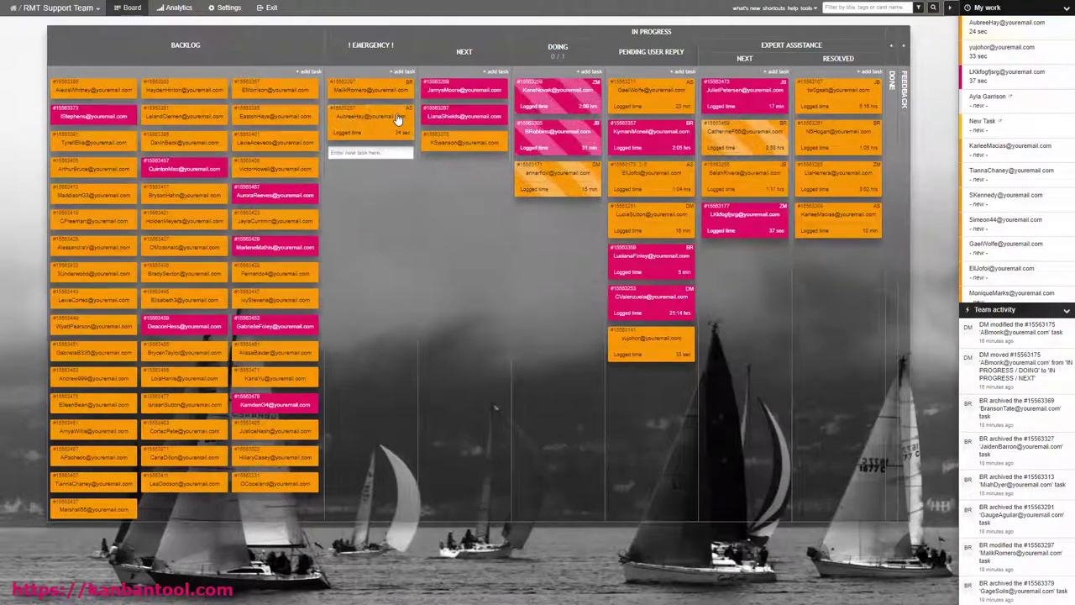
right_click(399, 118)
mouse_move(416, 218)
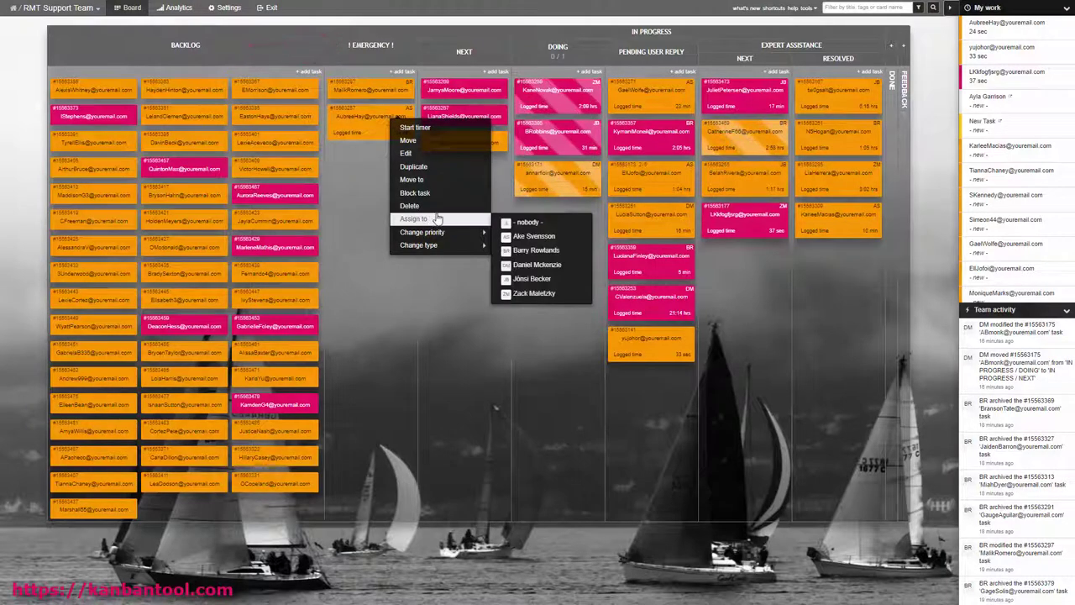
click(540, 279)
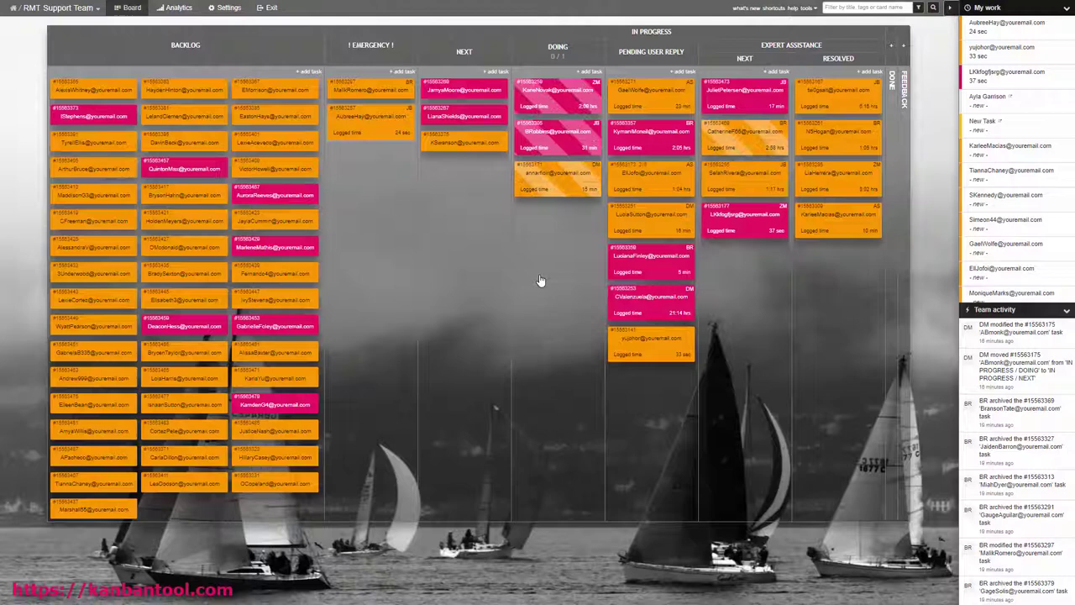
- Expand the collapsed Done column
click(896, 59)
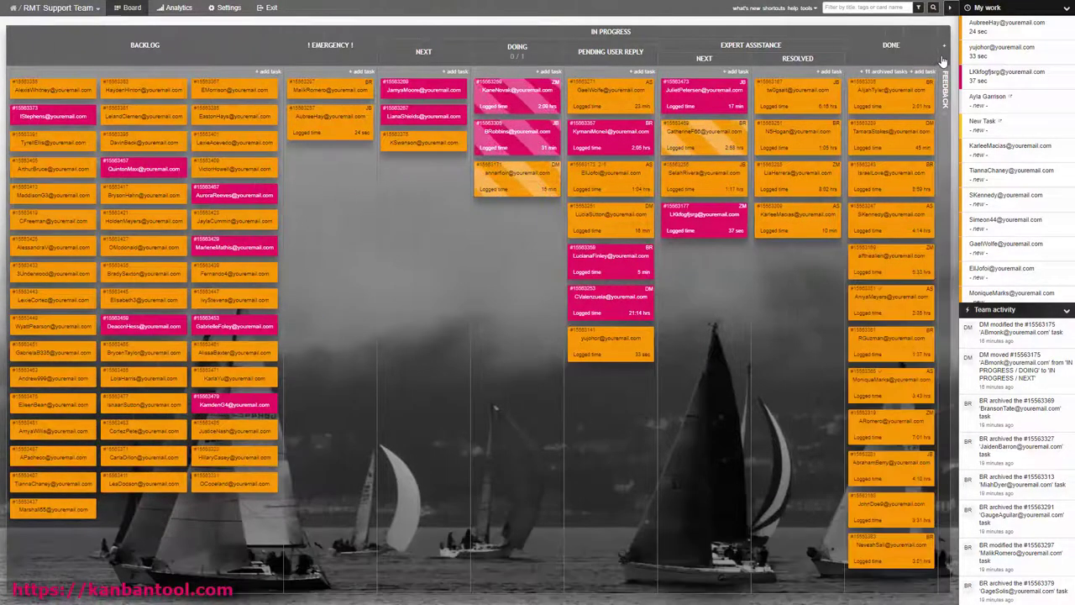
click(899, 61)
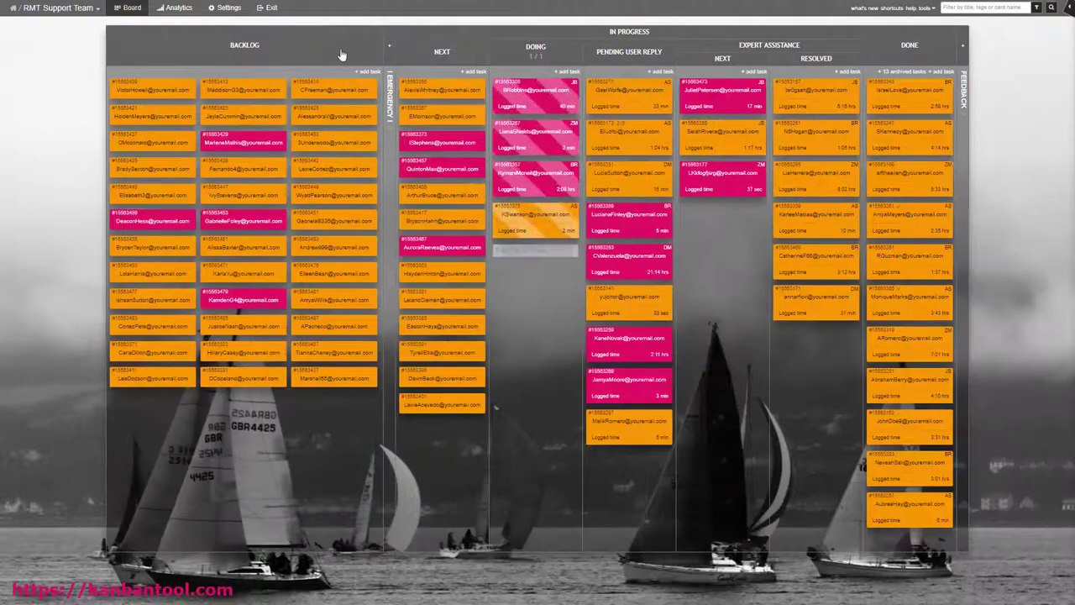
- Open the Doing column's properties in the board editor and examine the options for its WIP limit of tasks per user
click(236, 13)
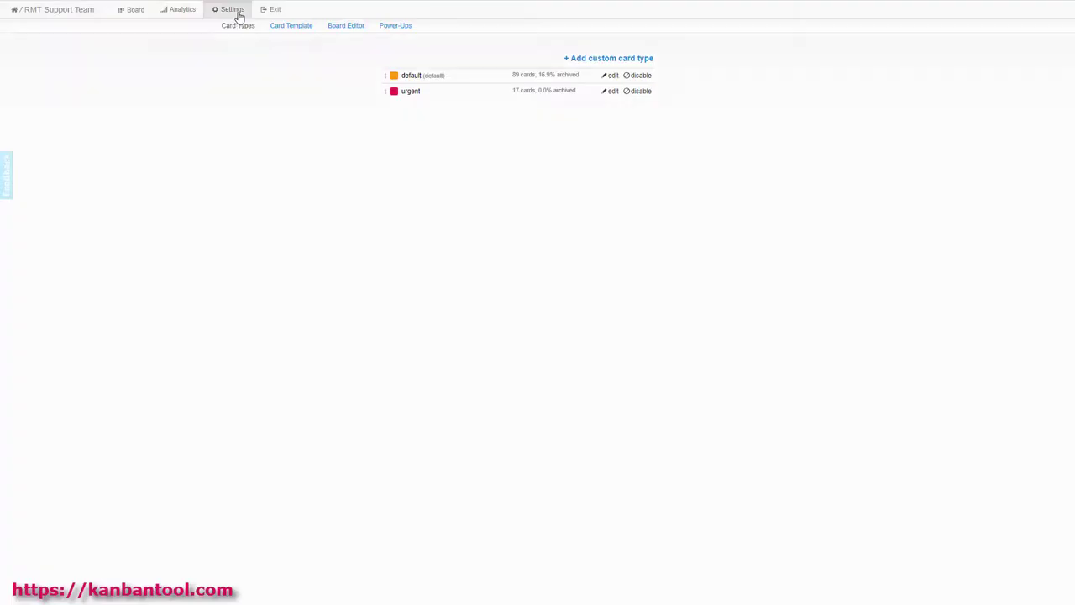
click(344, 24)
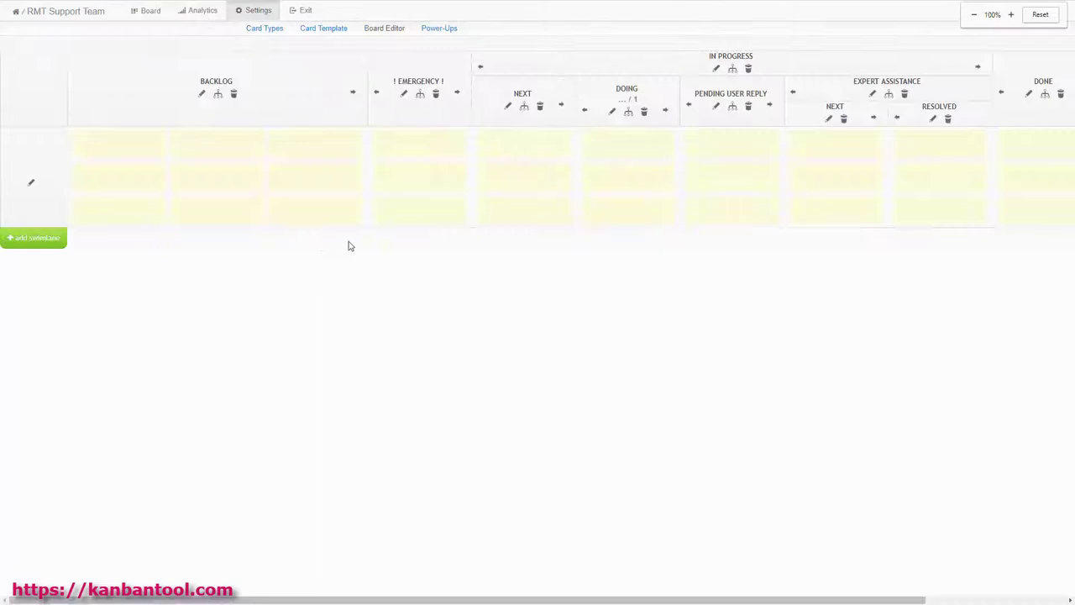
click(613, 113)
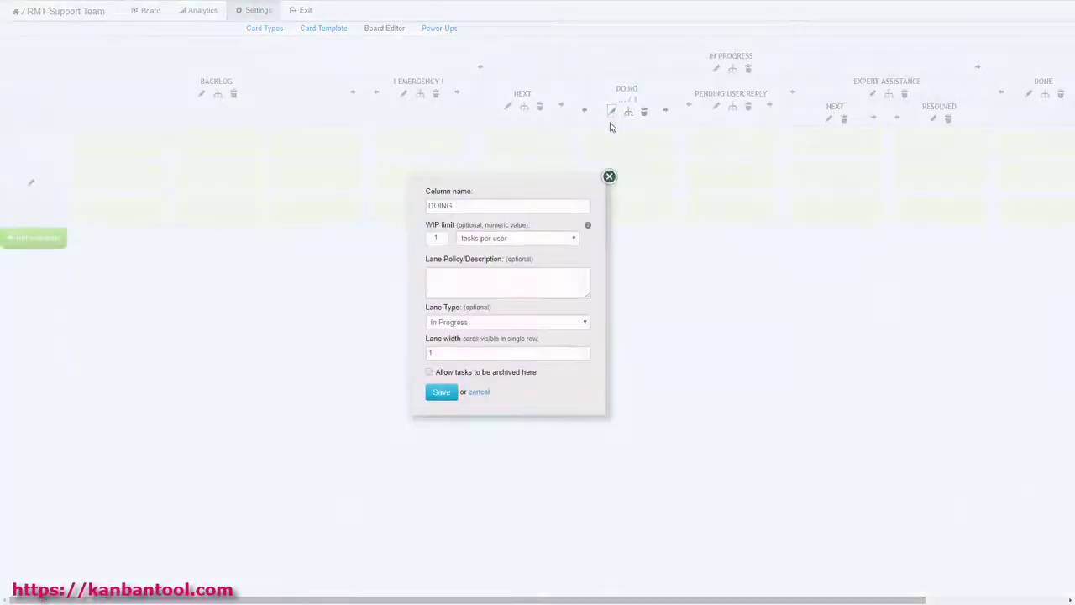
click(572, 239)
click(573, 244)
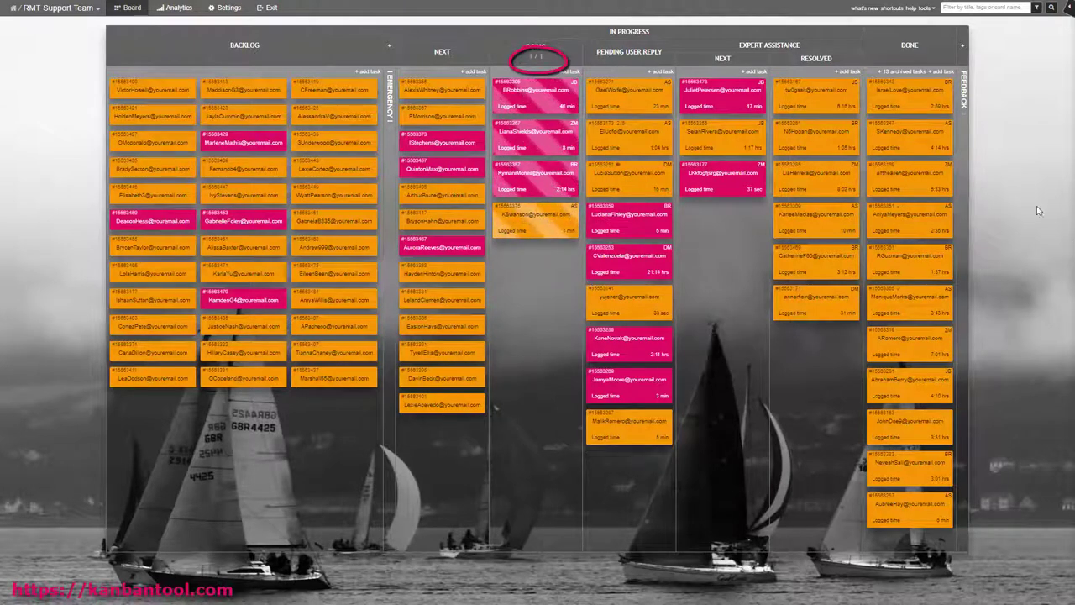
- Open the third card in Pending User Reply, review its comment history and post the comment "Great!"
click(645, 181)
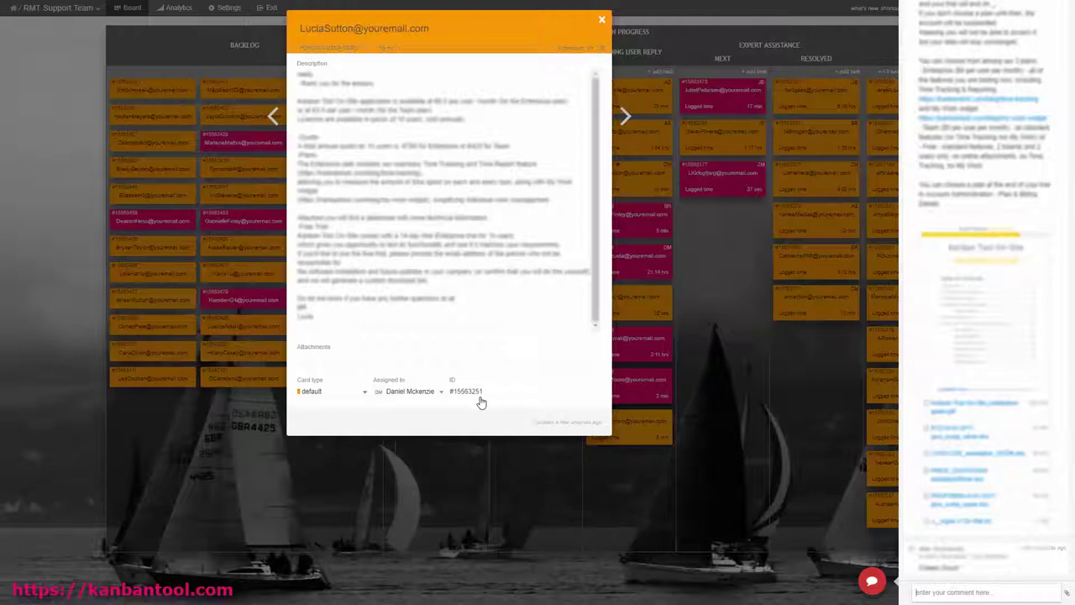
scroll(978, 327, up, 15)
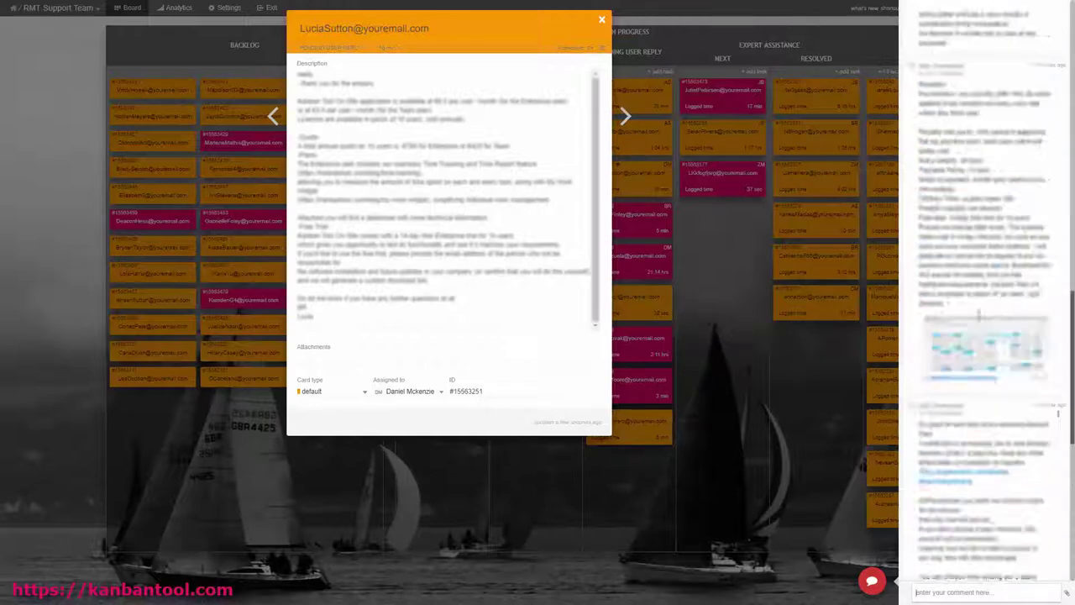
scroll(968, 580, down, 15)
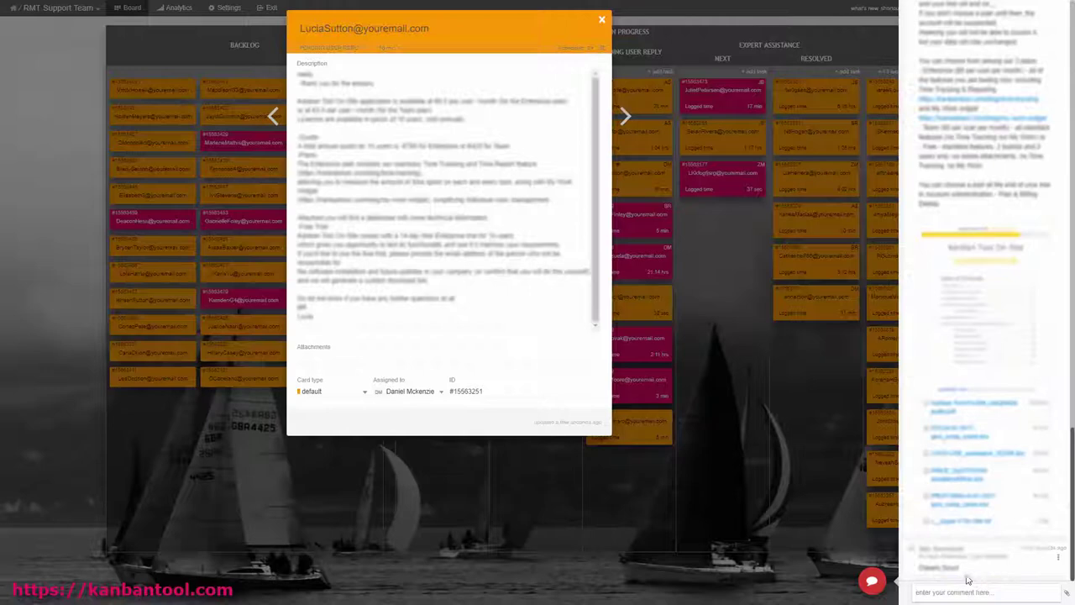
text(eat!)
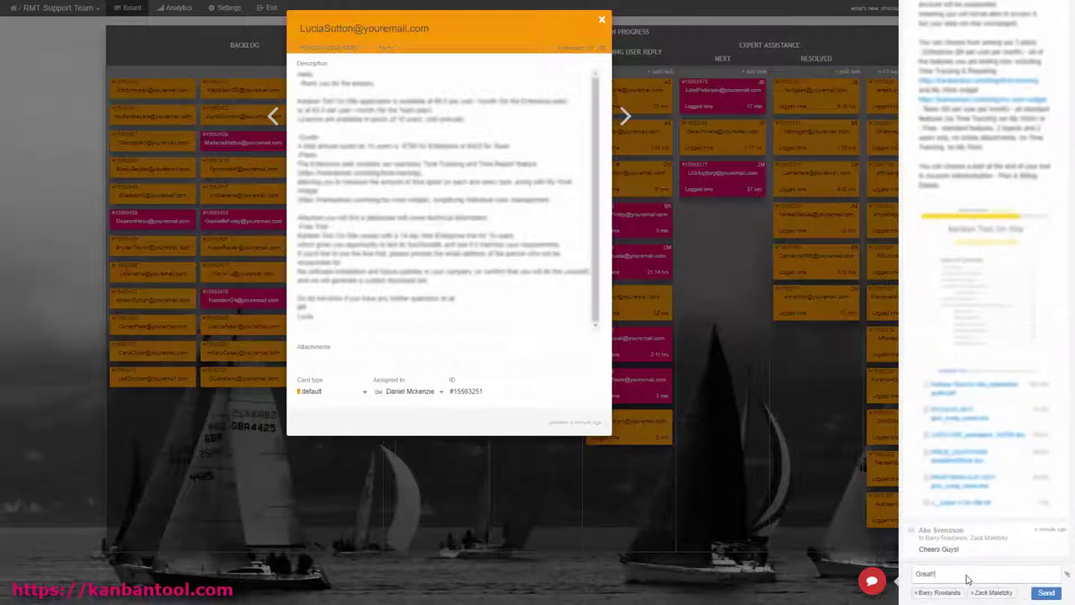
click(1056, 593)
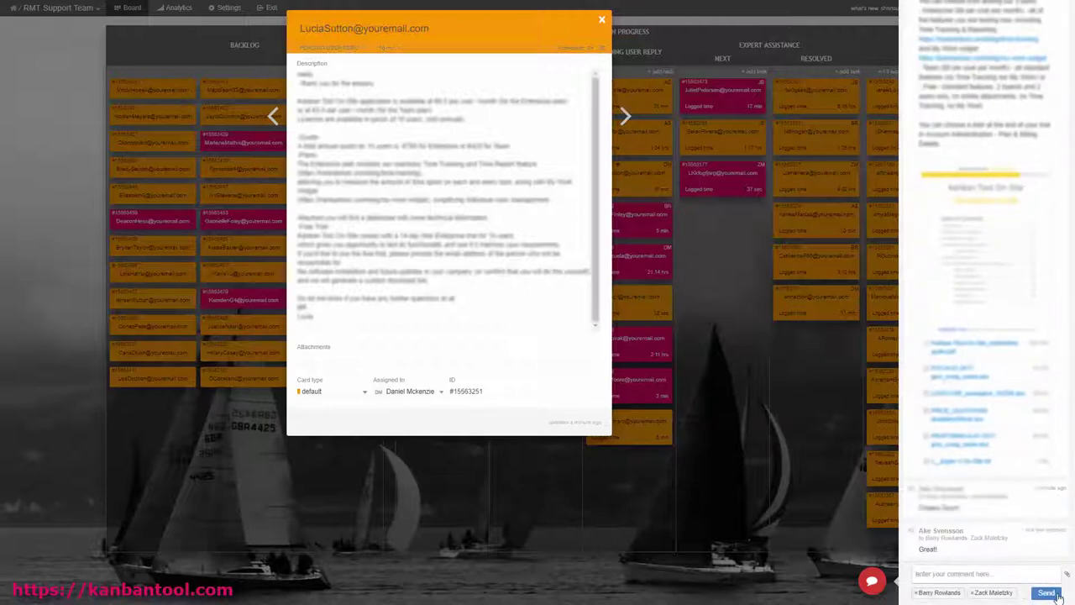
- Close the card with its comments and expand the collapsed Resolved column under Expert Assistance
click(873, 582)
click(834, 567)
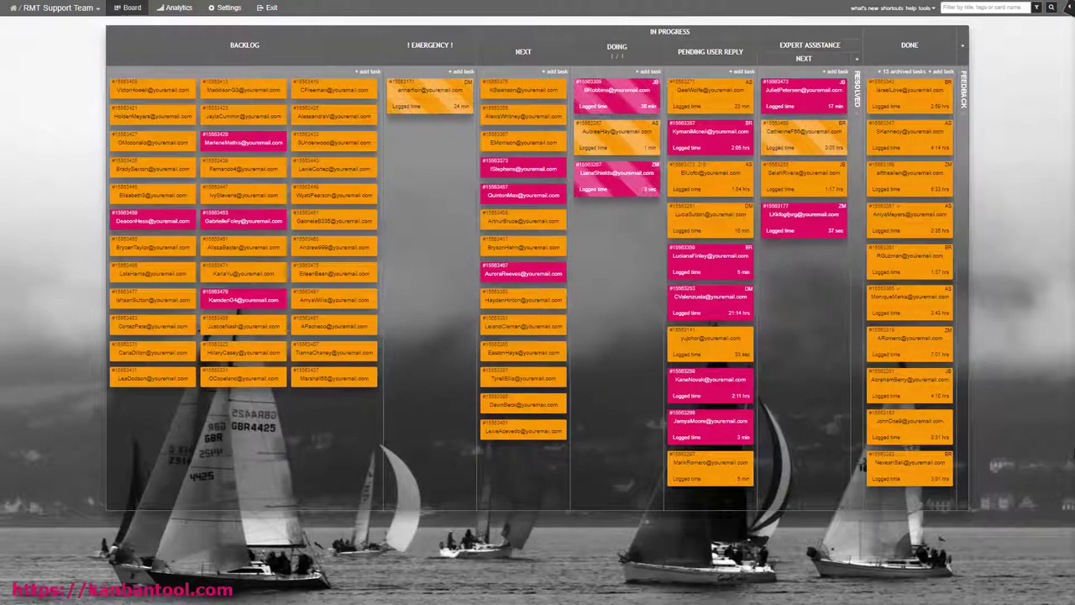
click(859, 310)
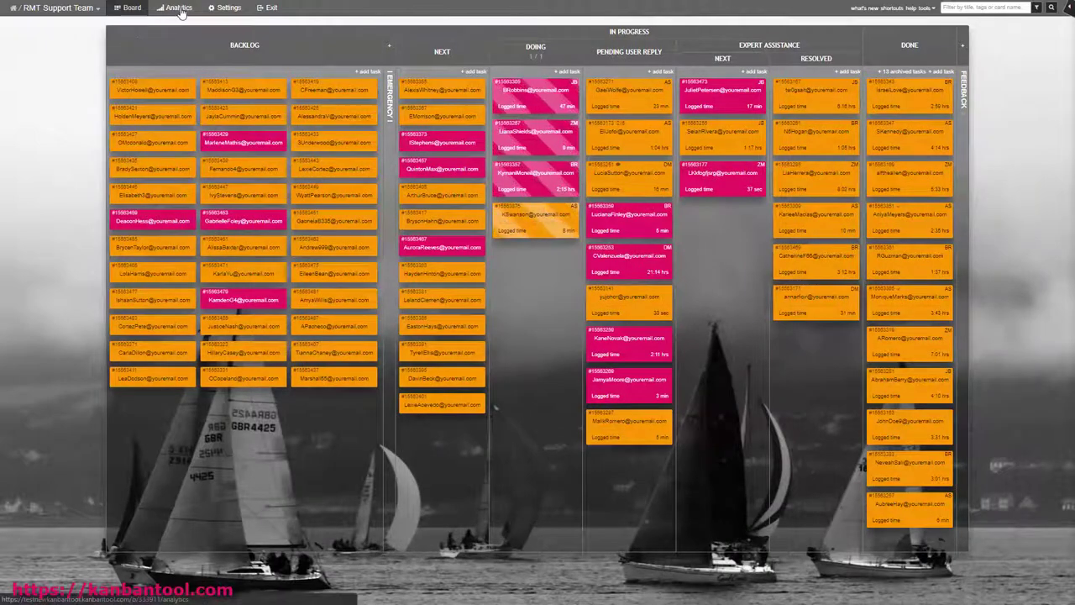
- Open the Lead and Cycle Time analytics and inspect the tasks behind the chart's 30 November and 7 December points
click(181, 12)
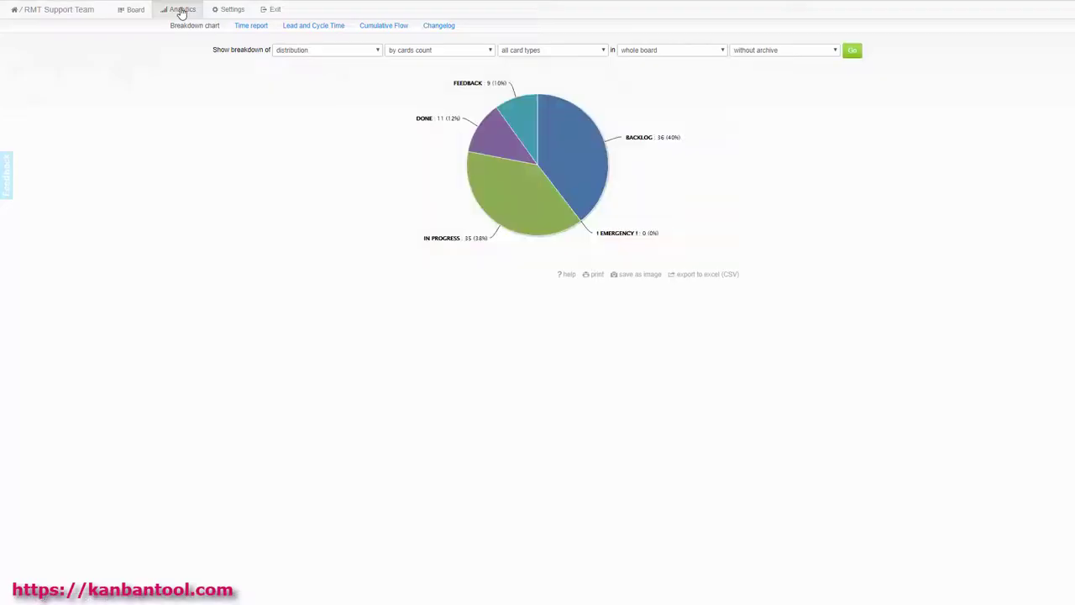
click(305, 27)
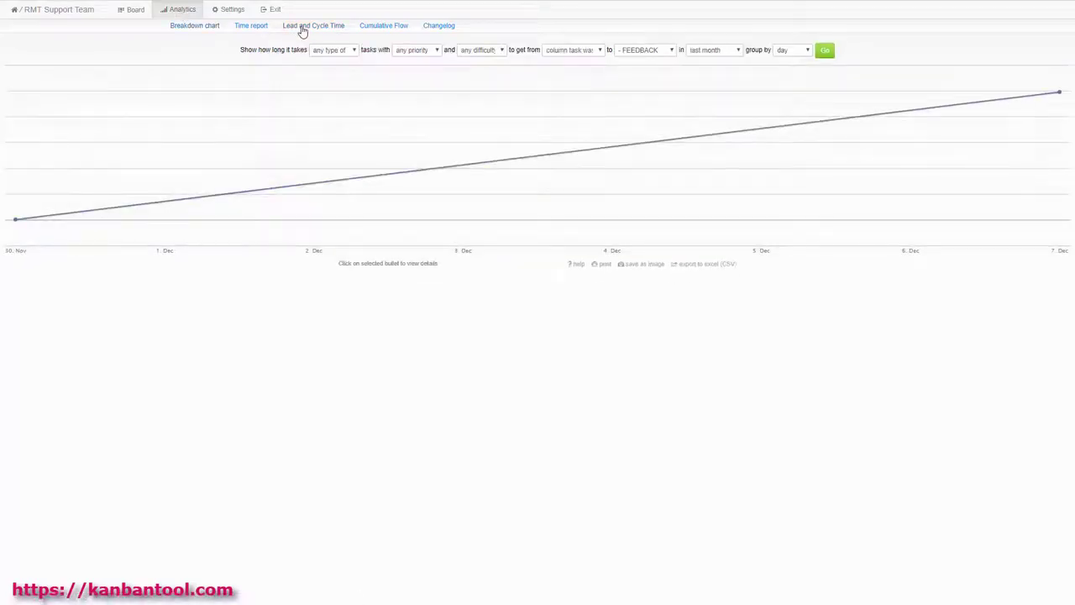
mouse_move(18, 222)
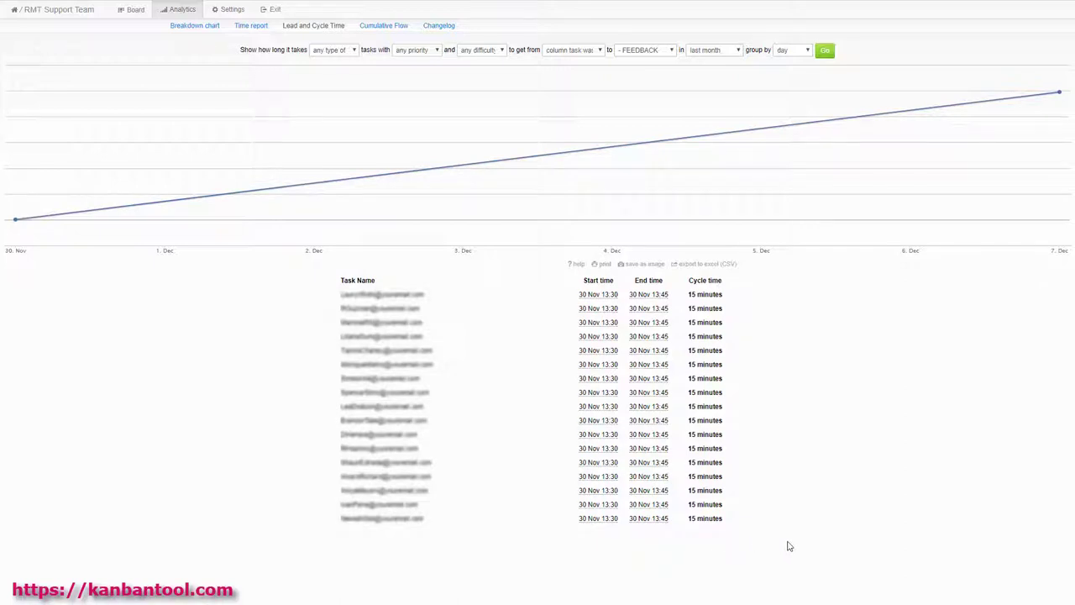
mouse_move(1060, 95)
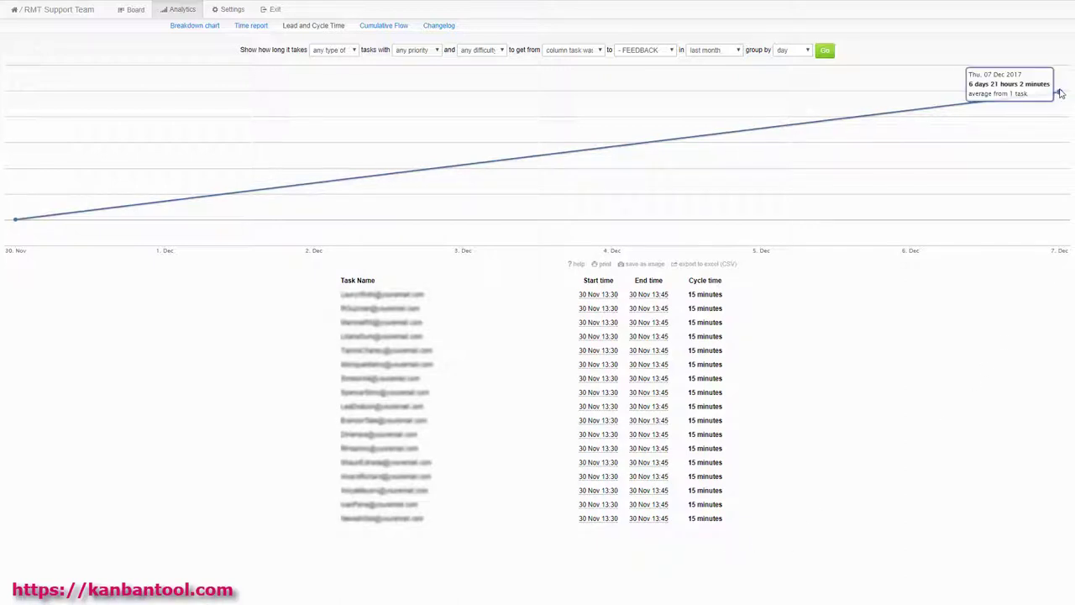
click(1060, 94)
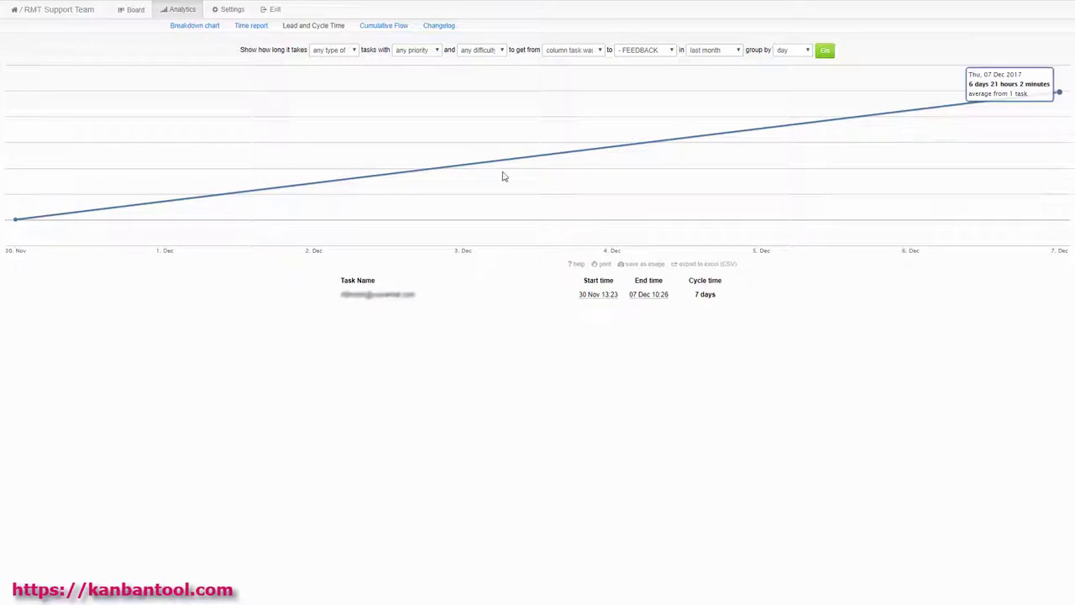
click(15, 219)
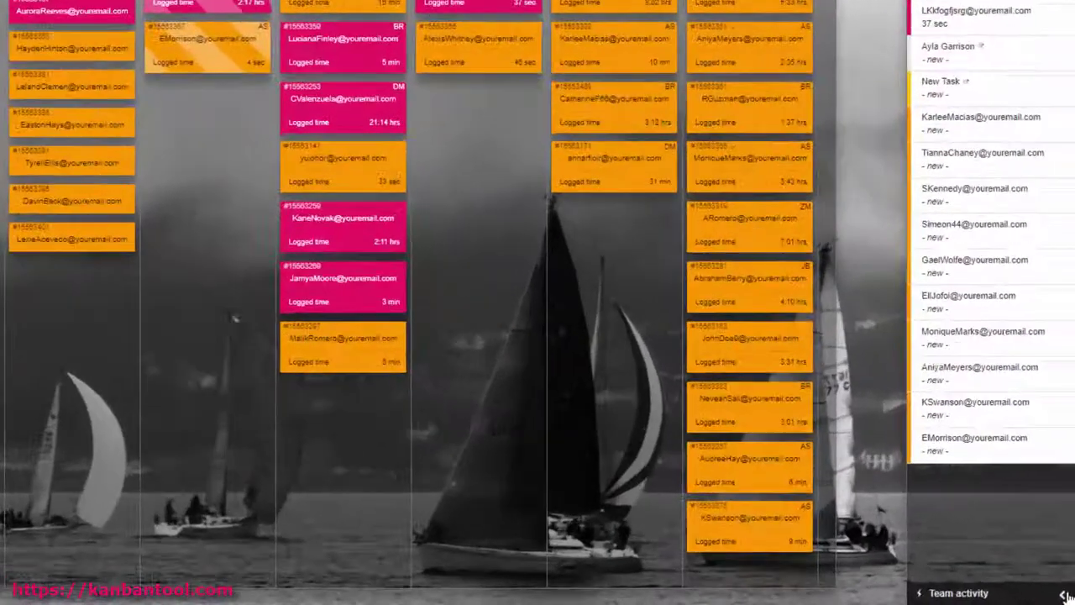
- Expand the Team activity feed and review the recent card moves and changes
click(1008, 596)
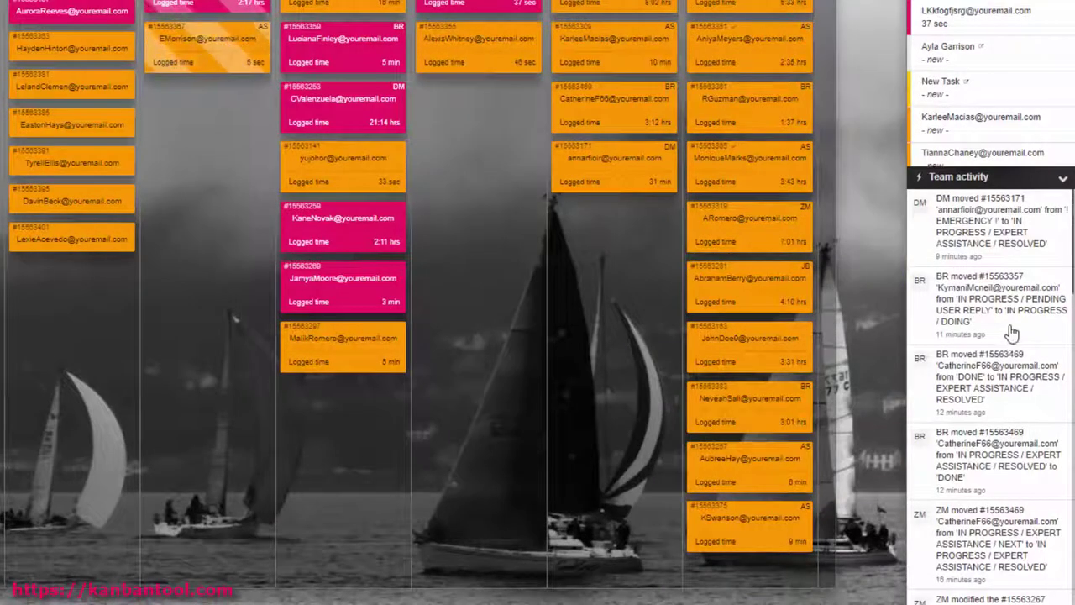
scroll(1012, 332, down, 4)
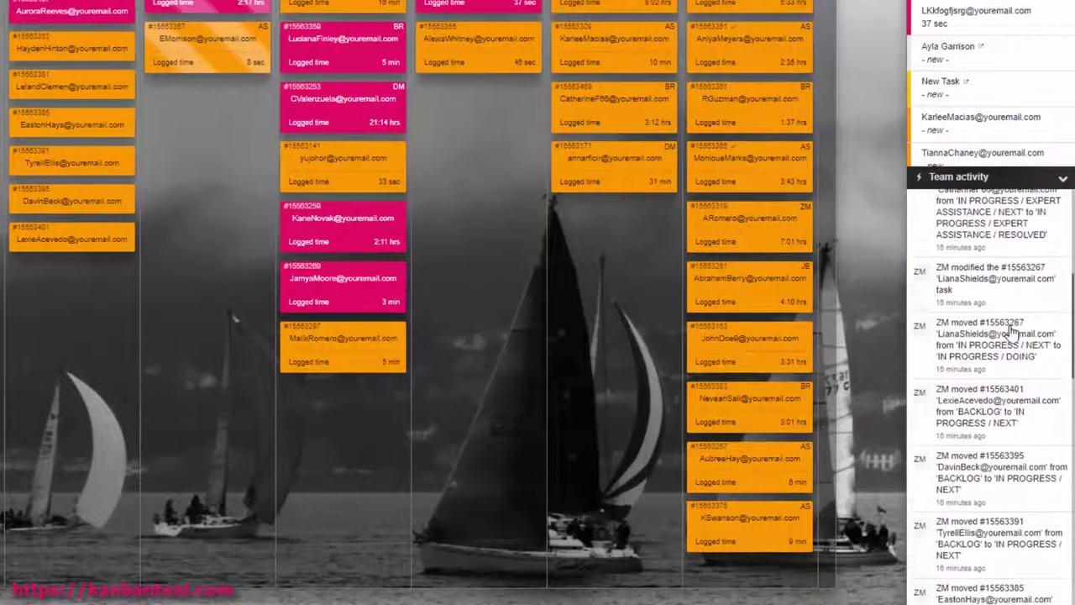
scroll(1012, 332, down, 4)
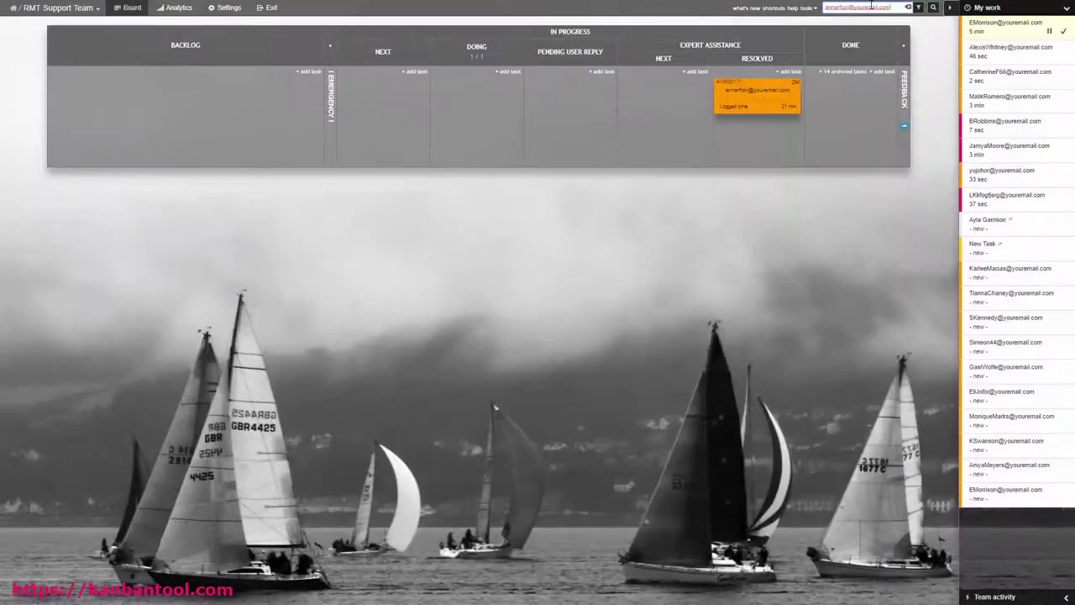
- Expand the Feedback column and search the board's archived tasks across all stages for the customer's e-mail address
click(904, 95)
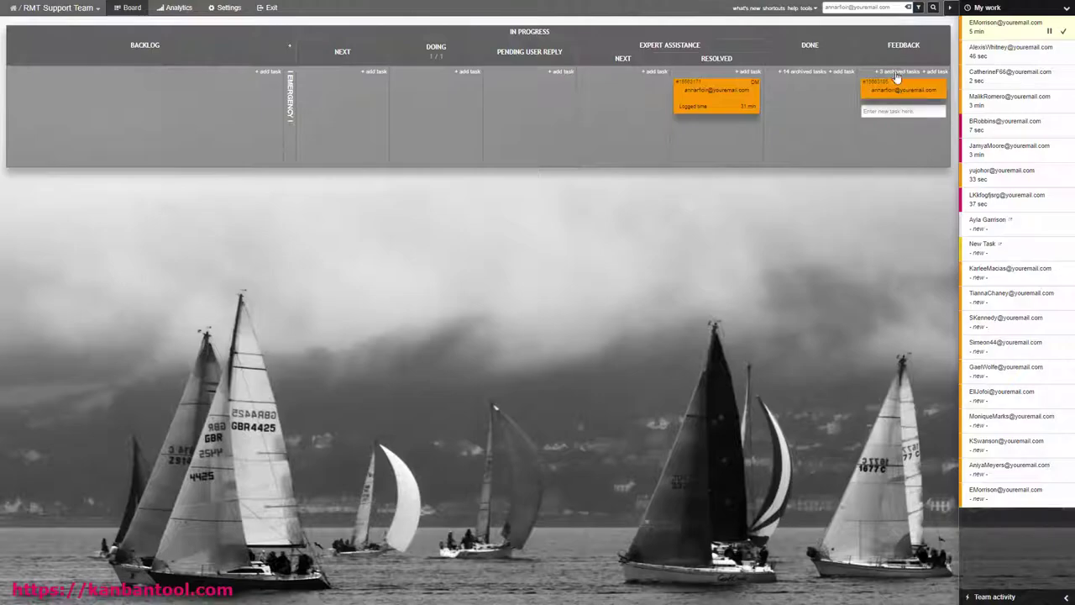
click(896, 72)
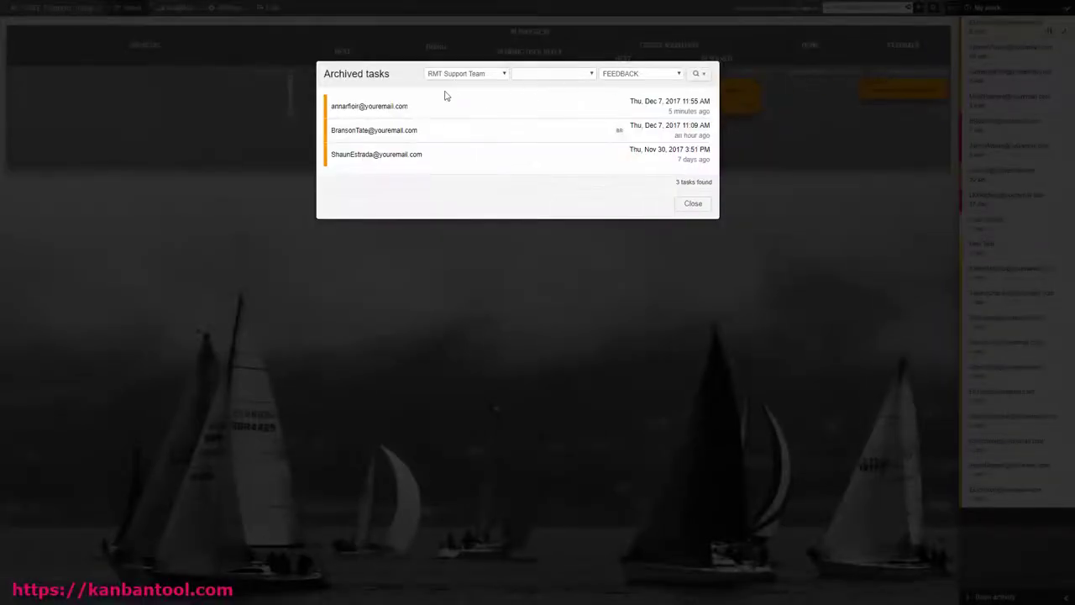
click(698, 79)
click(403, 99)
key(ctrl+v)
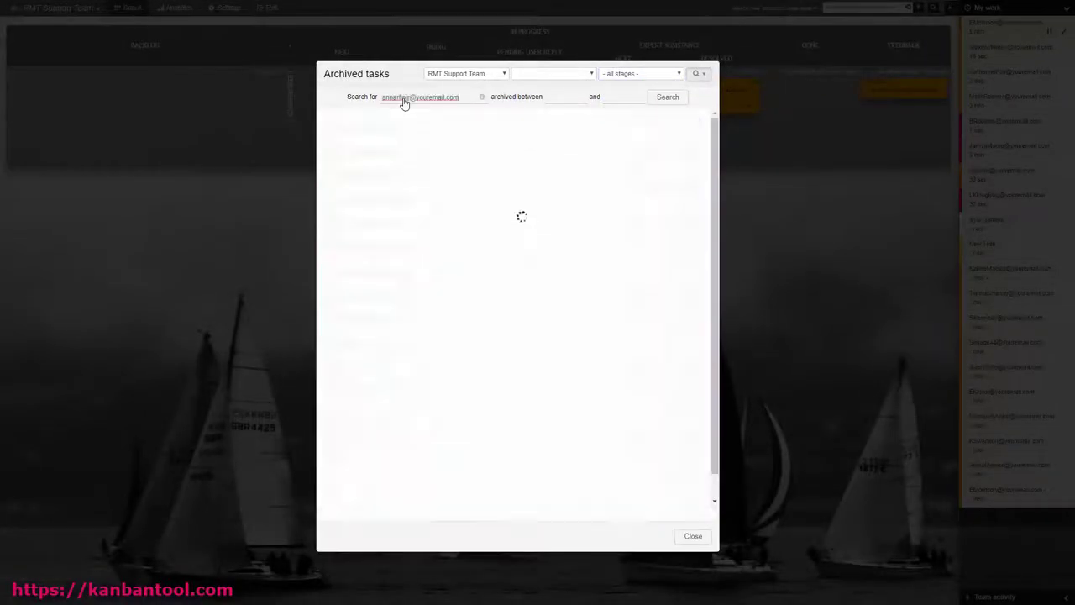
click(692, 202)
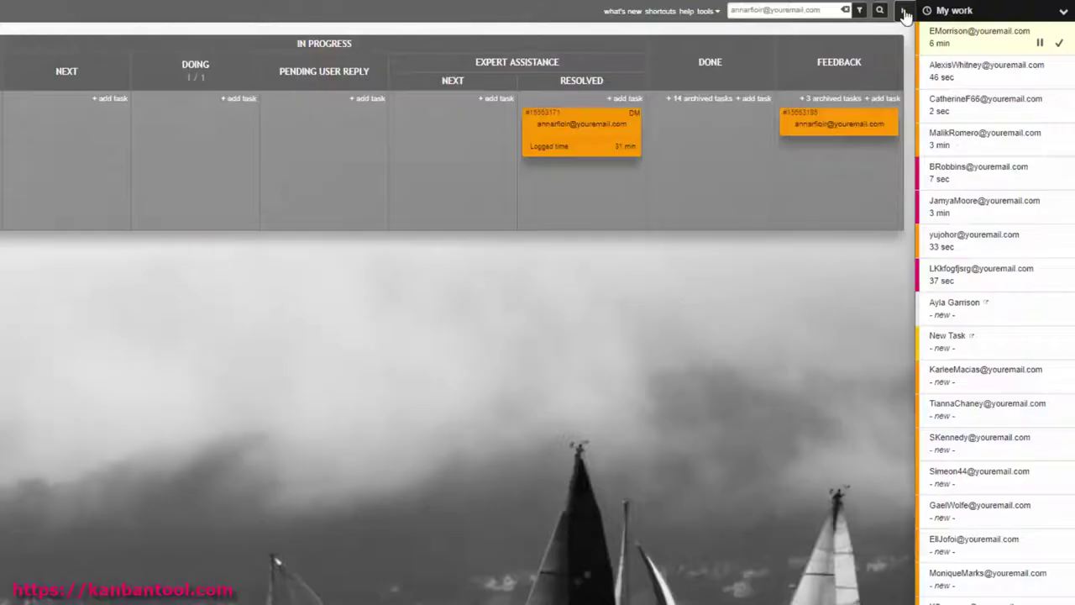
- Search for the customer's e-mail address across all boards and hide the My work list
click(880, 10)
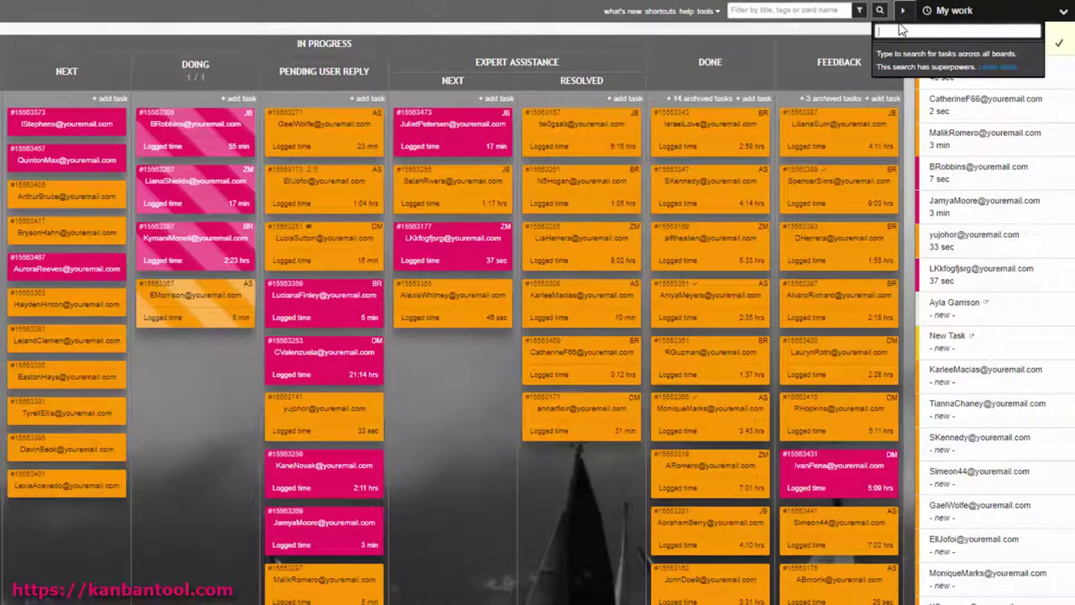
key(ctrl+v)
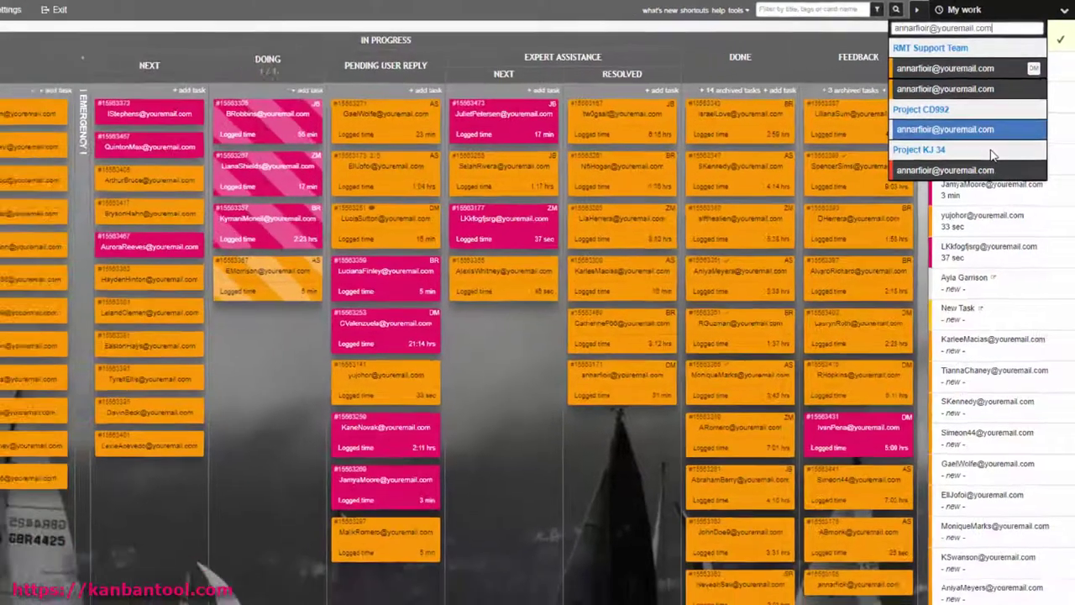
click(964, 9)
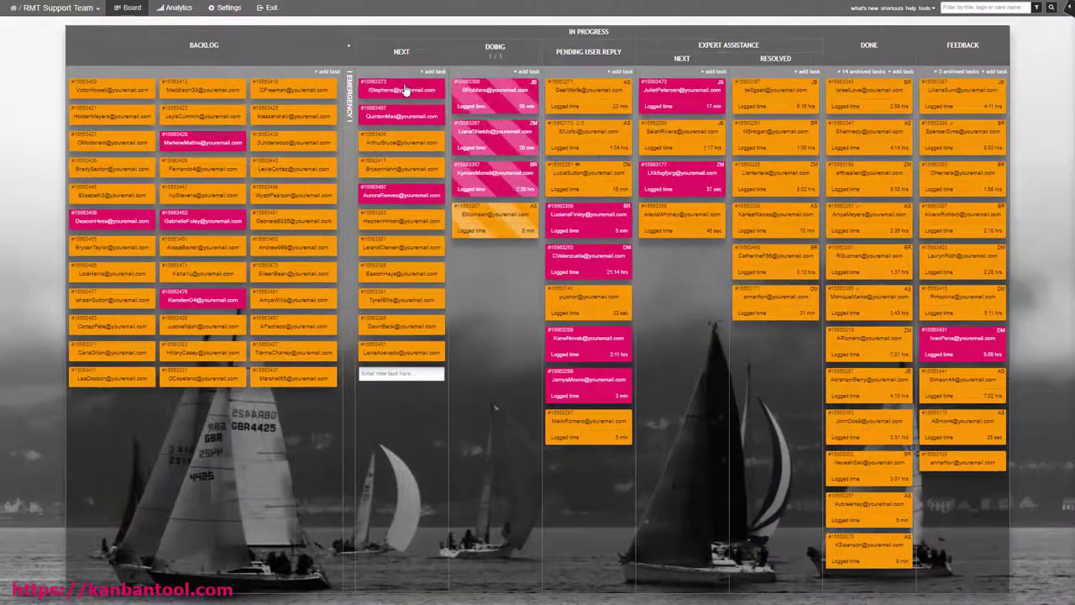
- Move the orange Doing card assigned to AS to Done and the top card of In Progress's Next column into Doing
drag(509, 221, 893, 544)
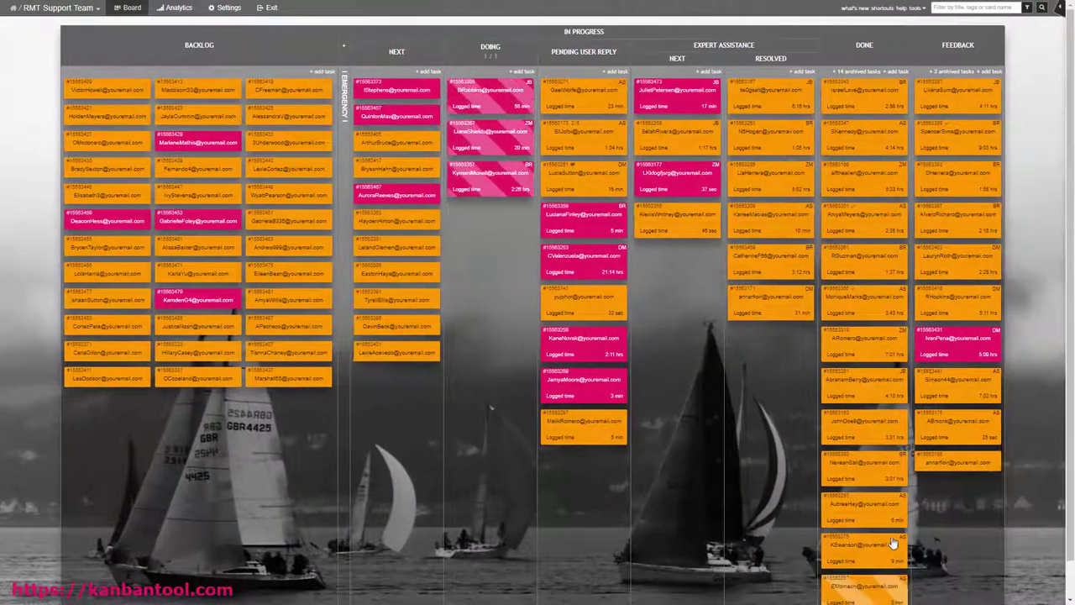
drag(408, 91, 511, 216)
- Add the "collaboration offer" checklist template to the urgent card just moved into Doing and close the card
click(510, 217)
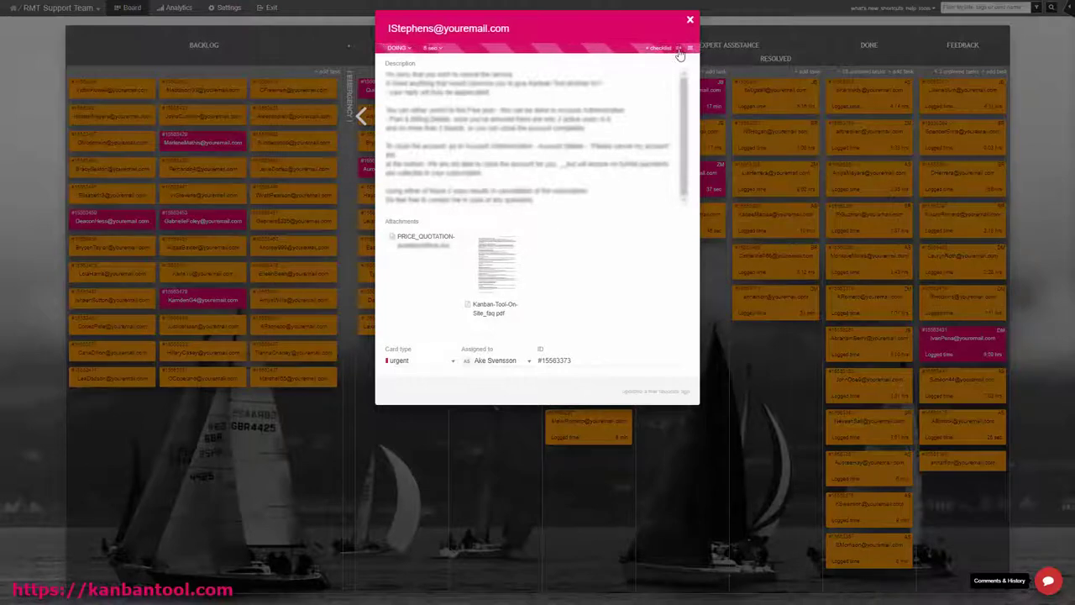
click(679, 49)
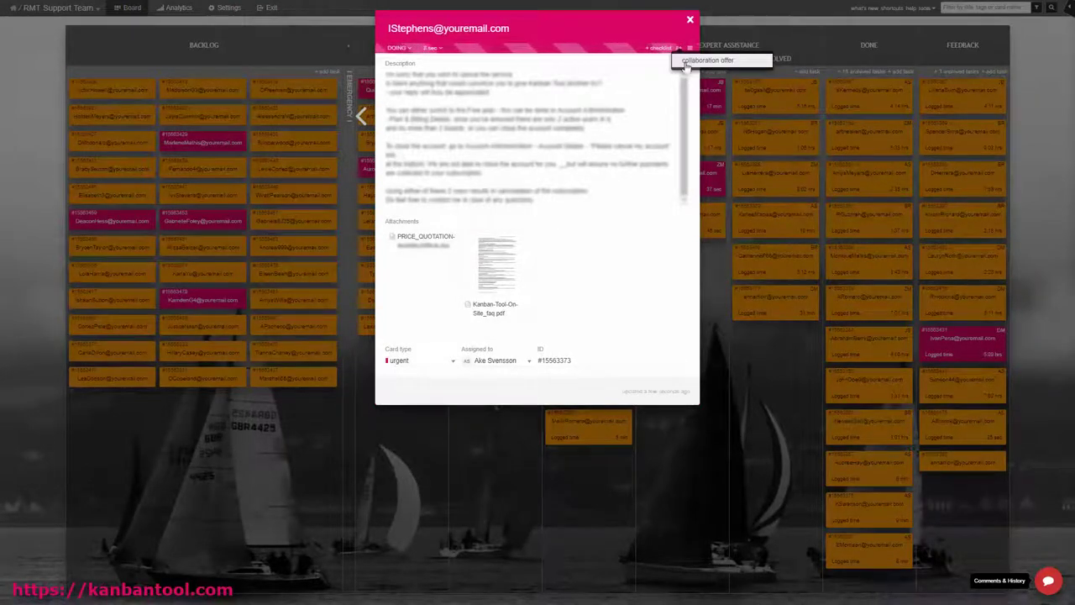
click(685, 64)
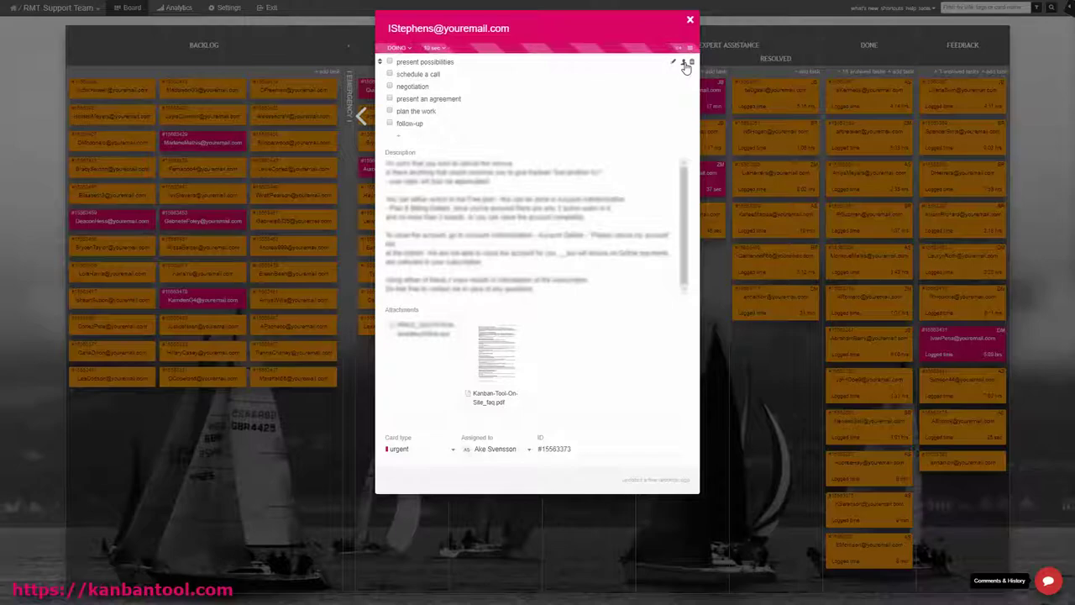
click(715, 113)
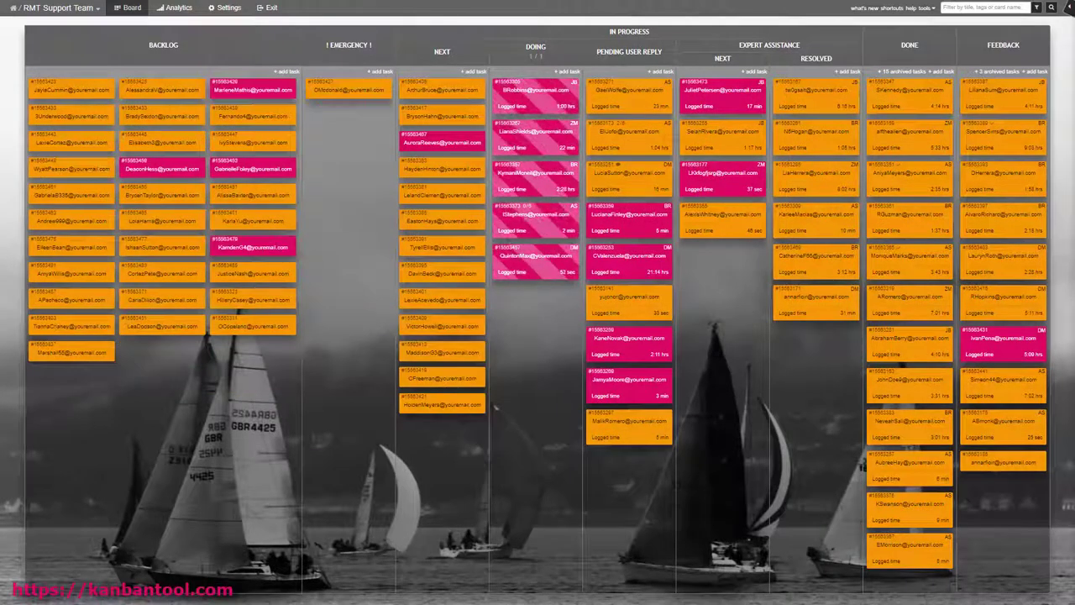
- Collapse the Emergency column
click(364, 49)
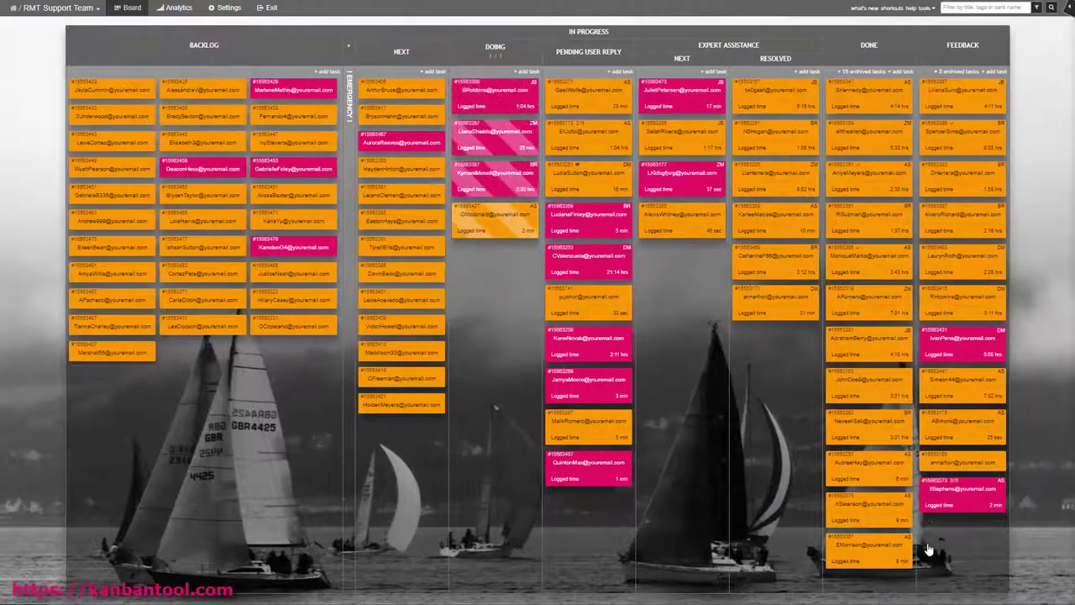